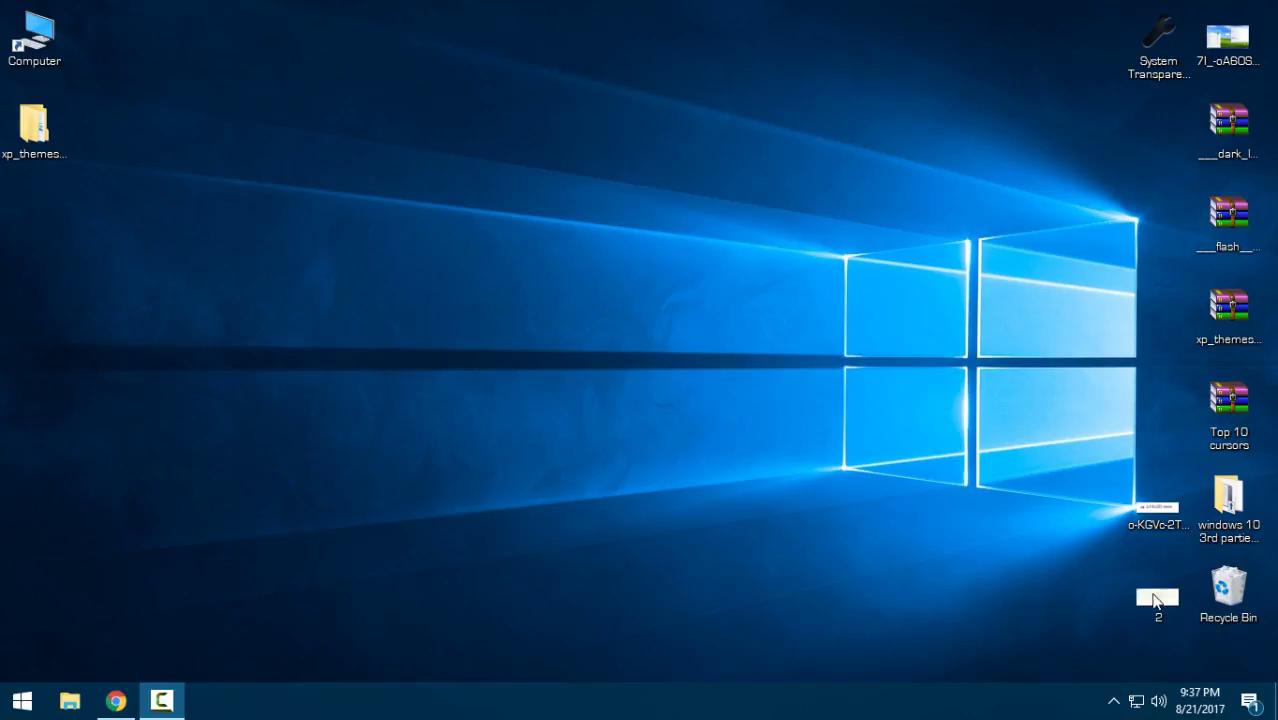
Open the extracted xp_themes folder on the desktop and its XP Themes for Windows 10 subfolder
click(55, 147)
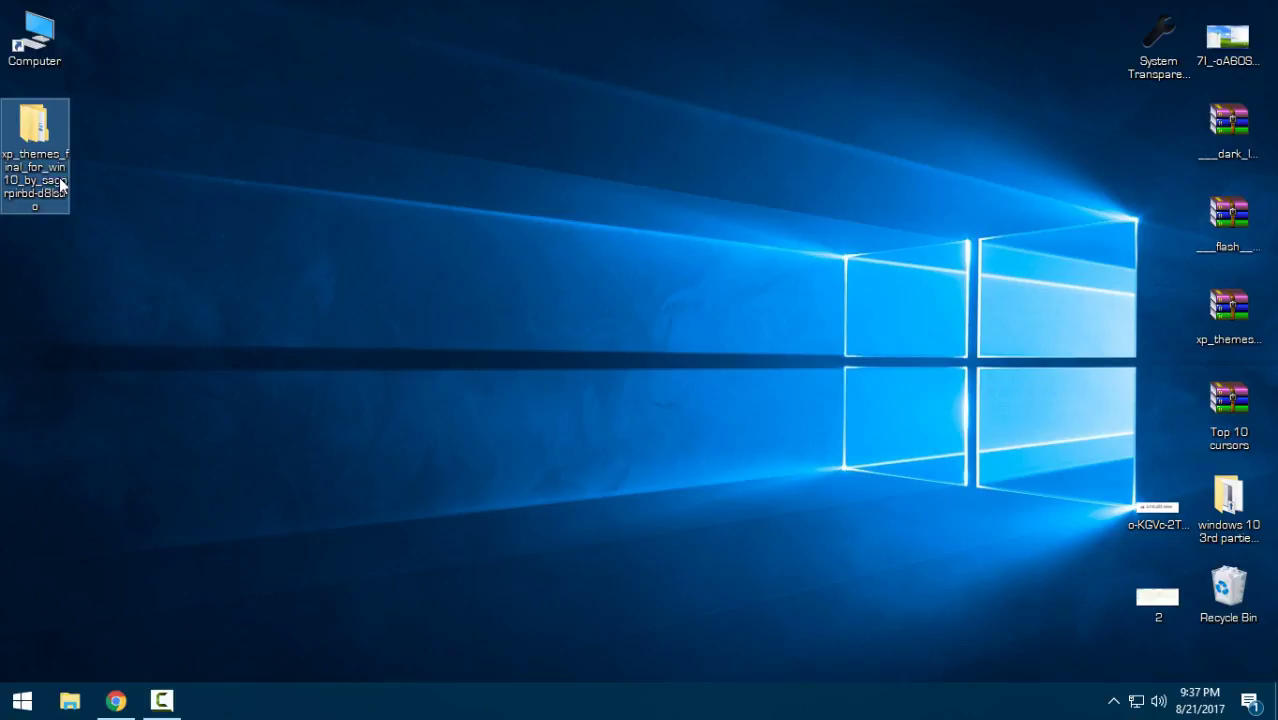
double_click(34, 125)
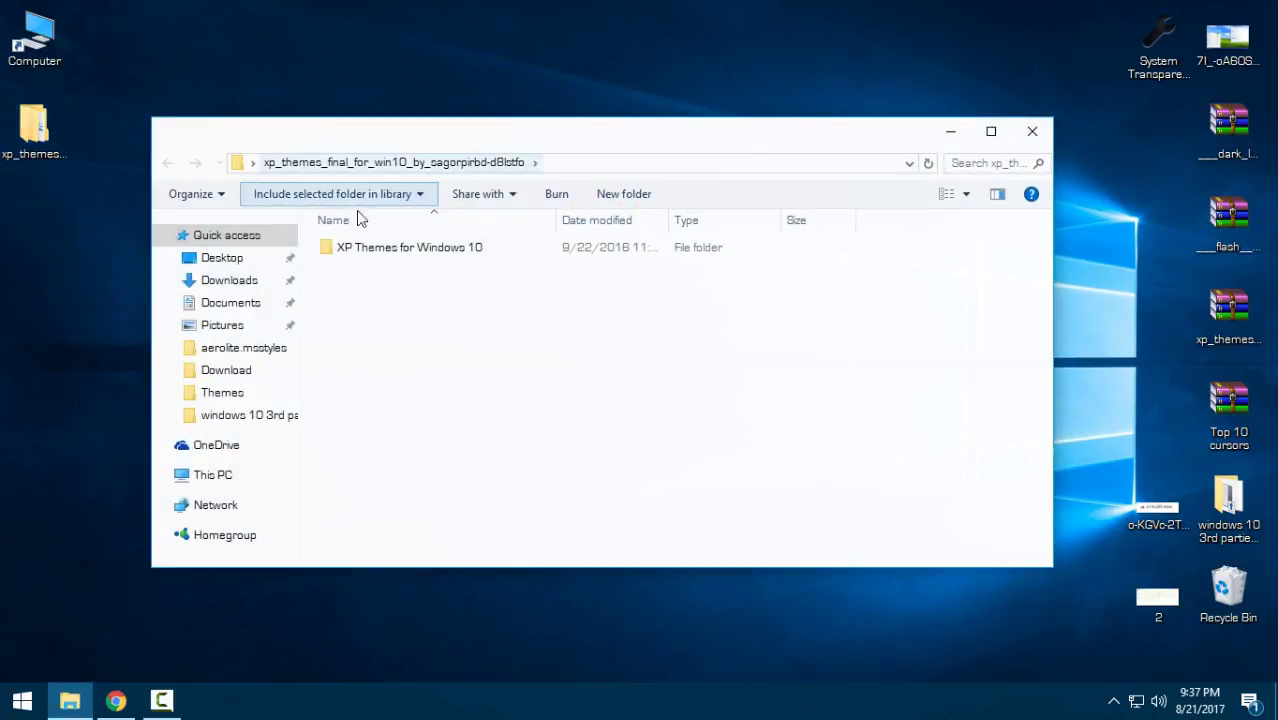
click(377, 249)
double_click(377, 249)
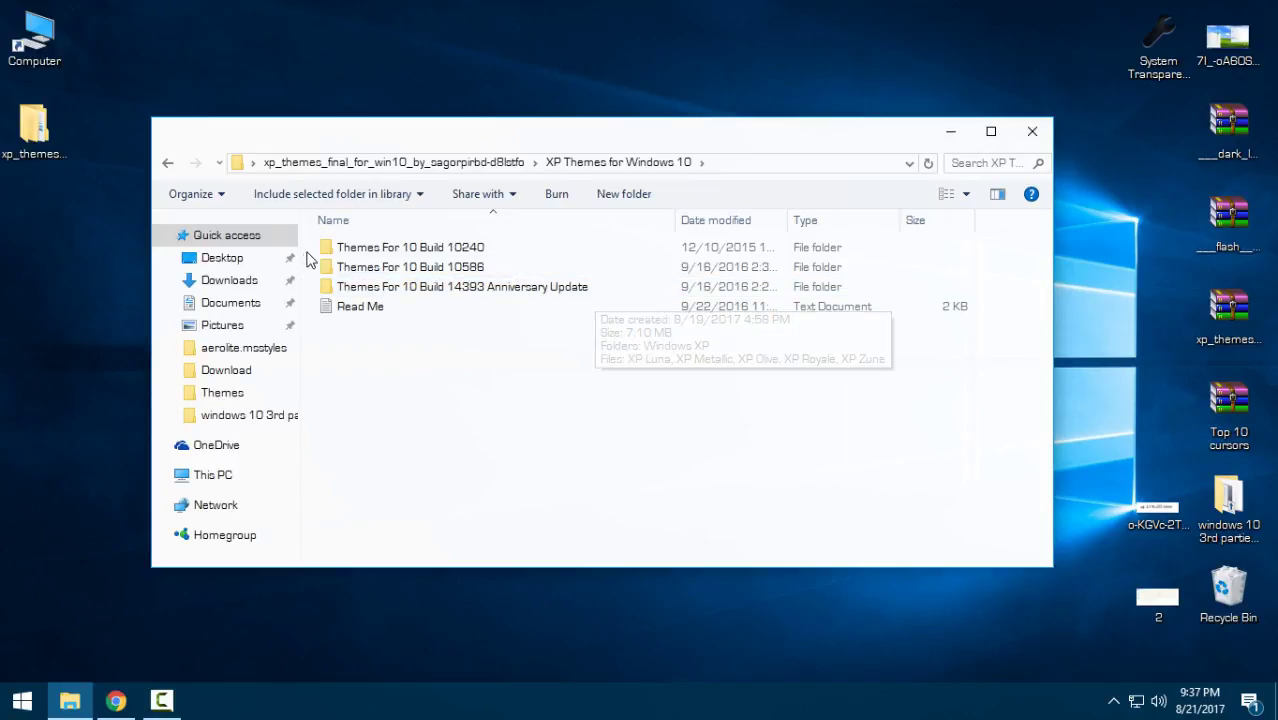
drag(310, 241, 246, 316)
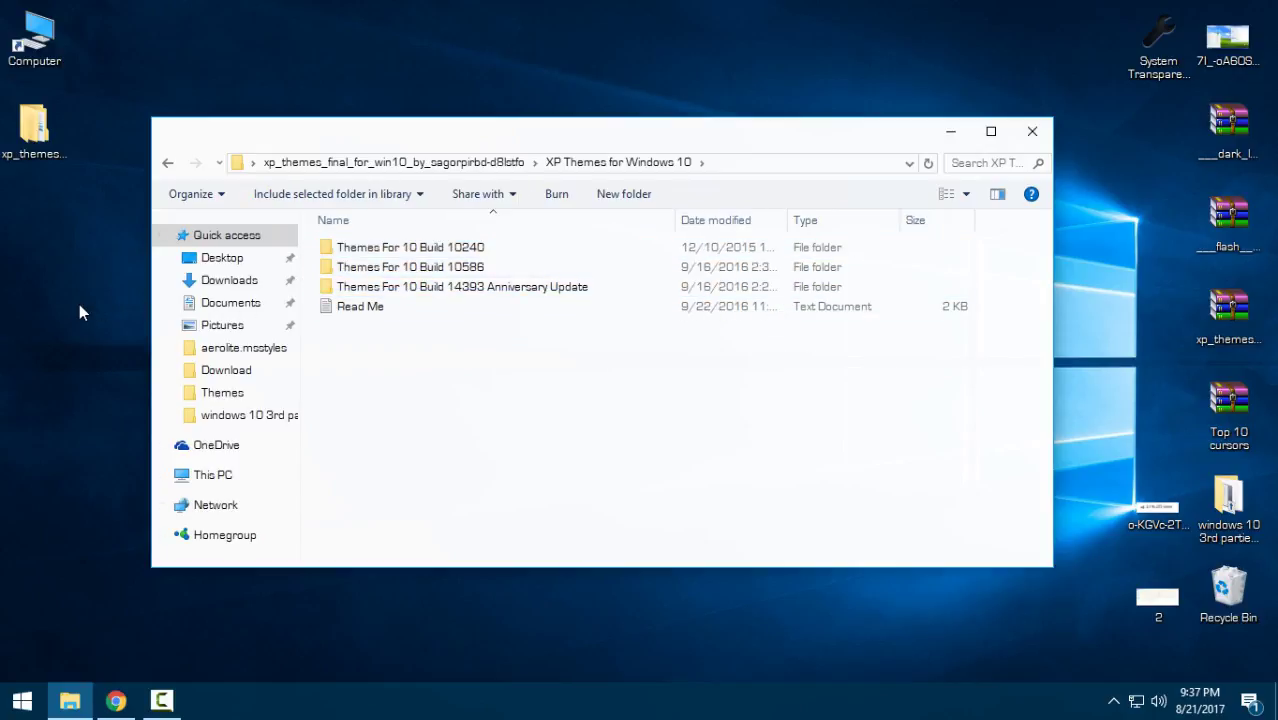
drag(462, 138, 483, 110)
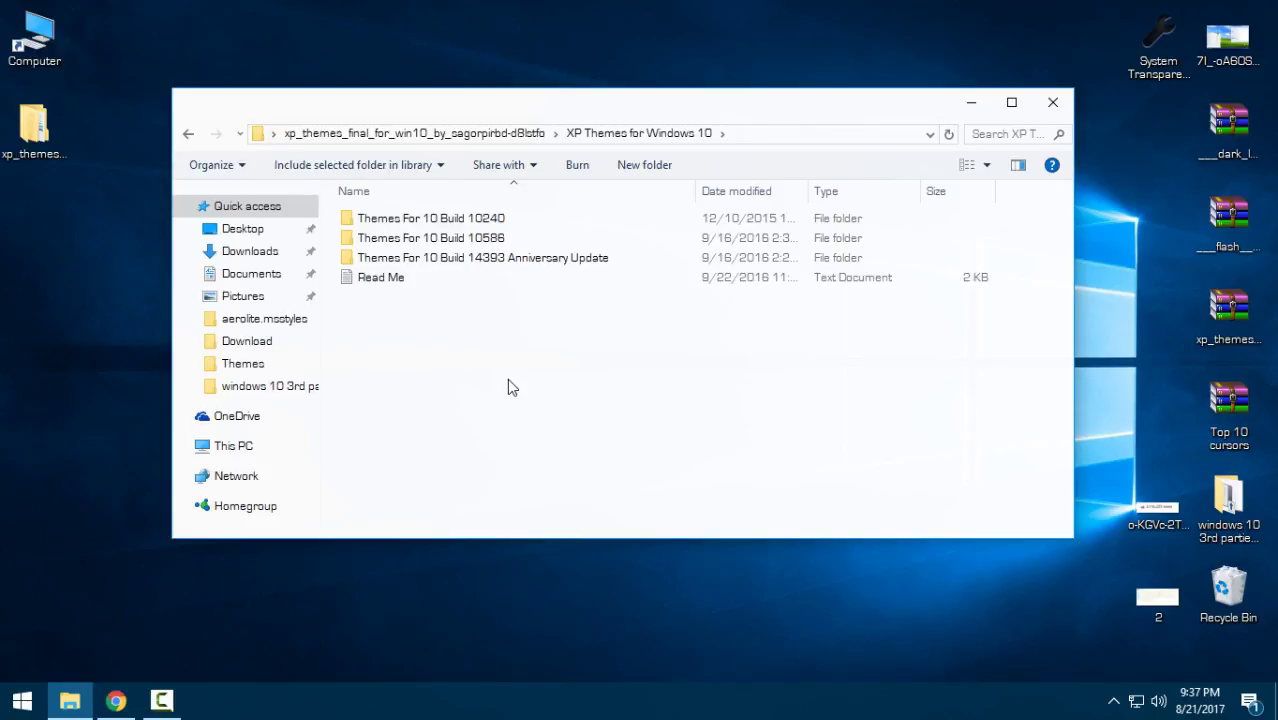
Read the installation instructions in the Read Me text file and close it
click(60, 125)
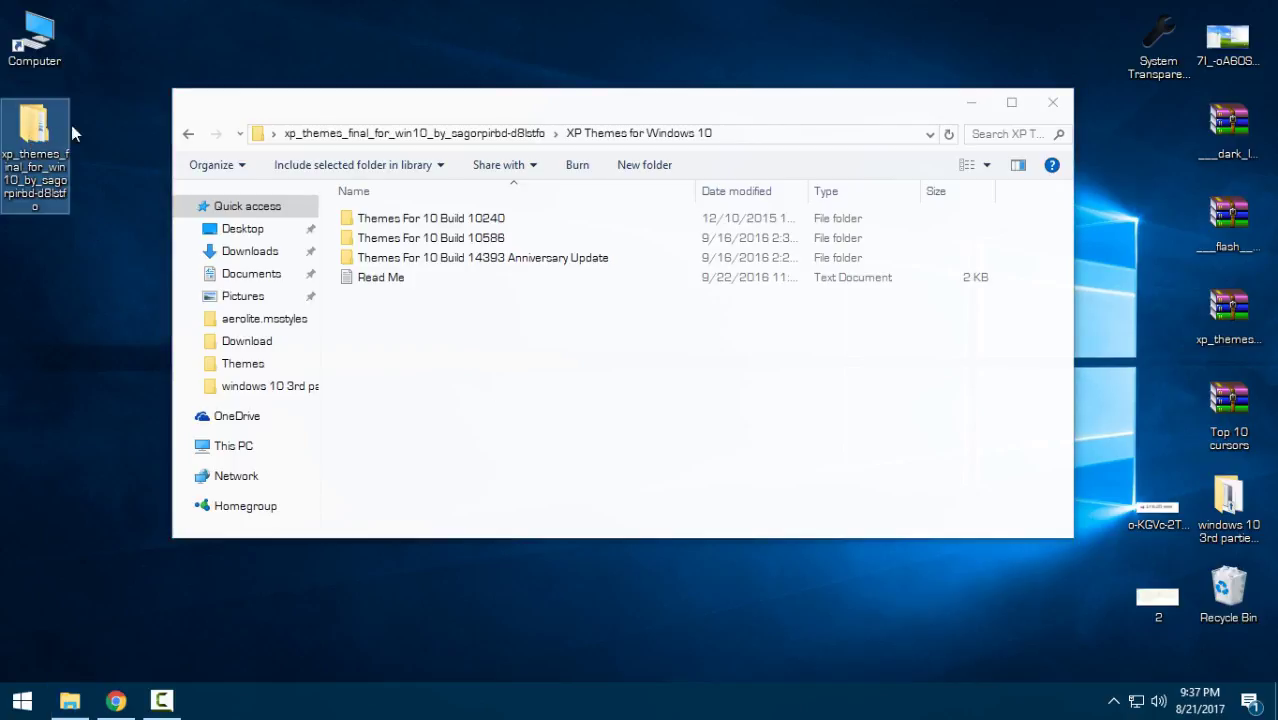
double_click(380, 285)
scroll(449, 464, down, 1)
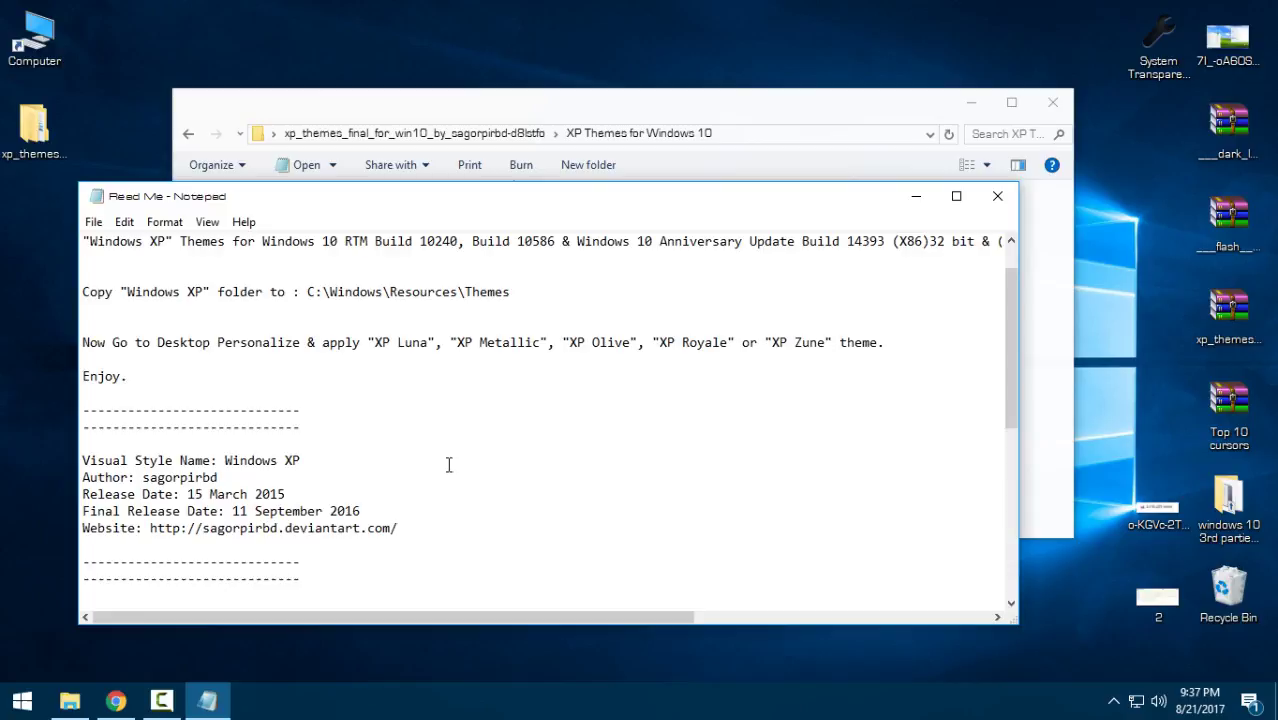
scroll(448, 465, down, 1)
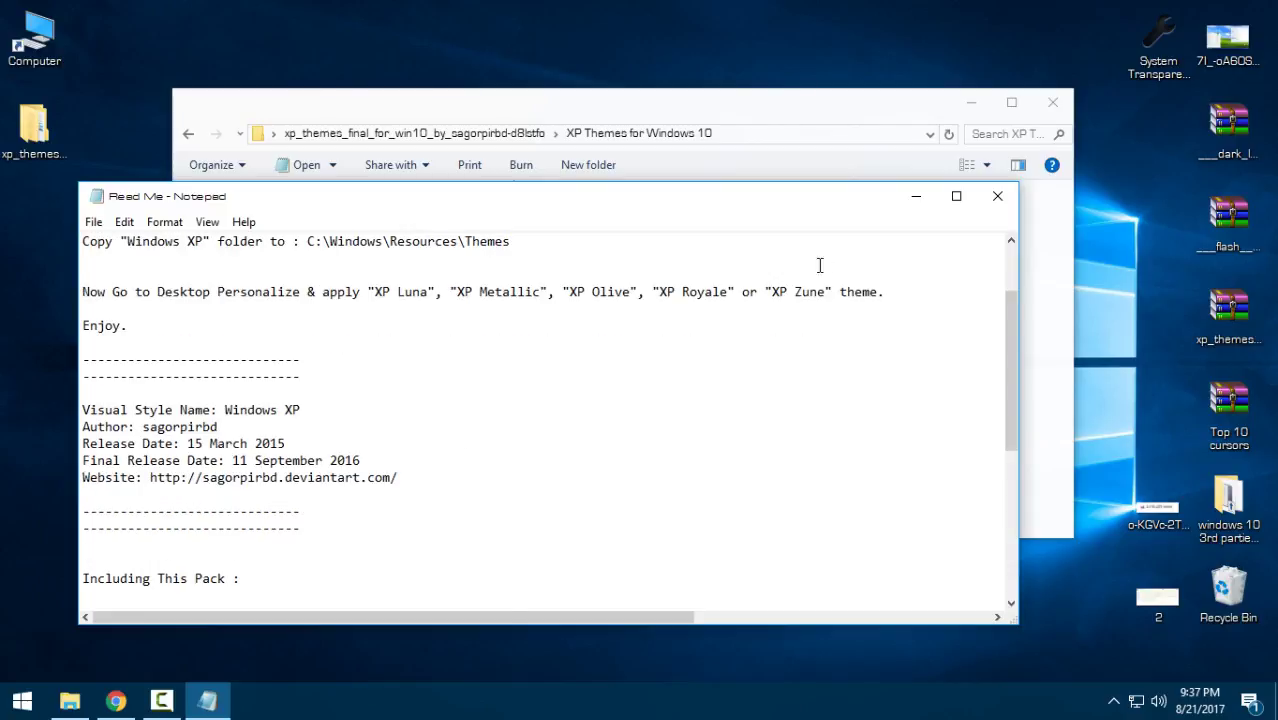
click(997, 196)
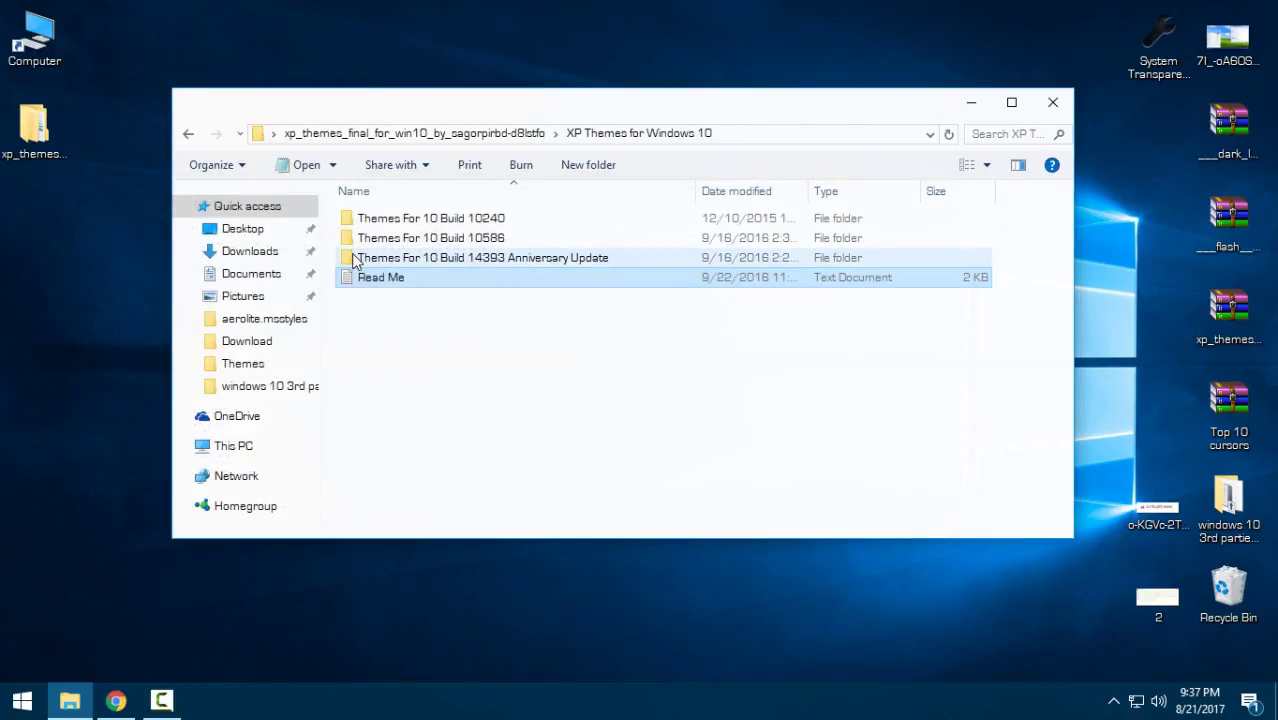
Copy the Windows XP folder and all theme files from the Themes For 10 Build 14393 Anniversary Update folder
double_click(476, 258)
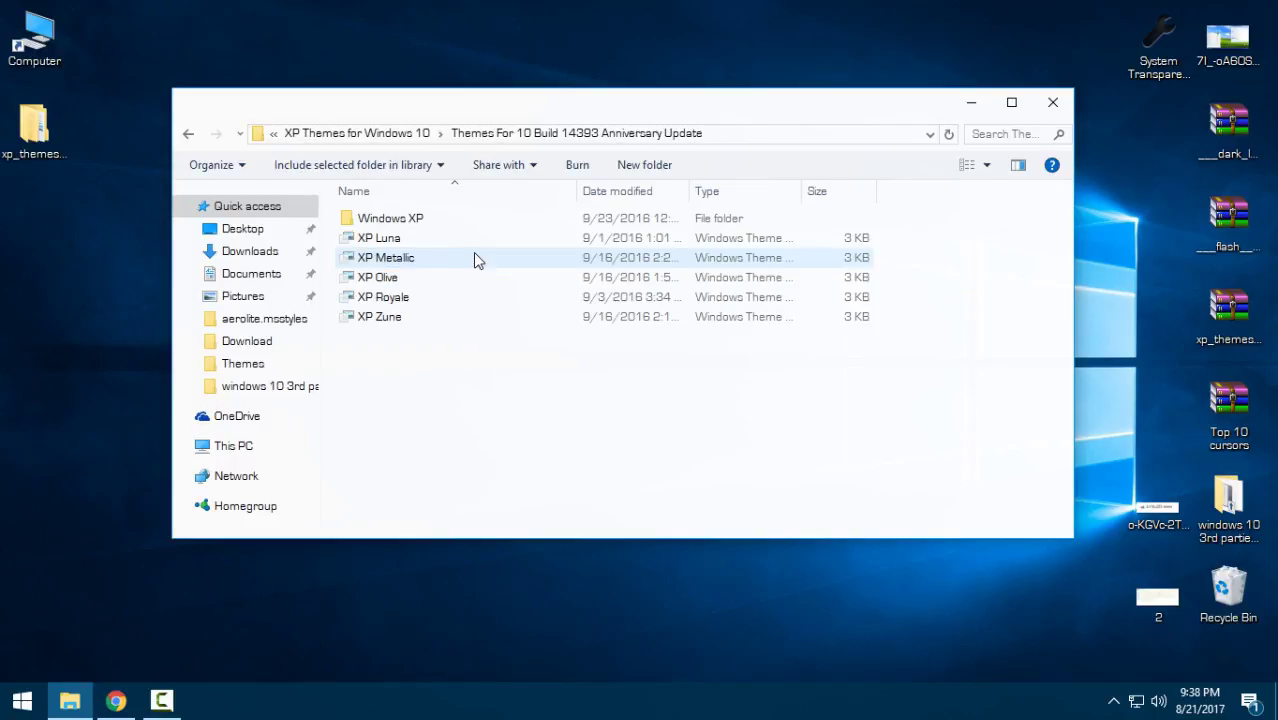
drag(430, 347, 508, 219)
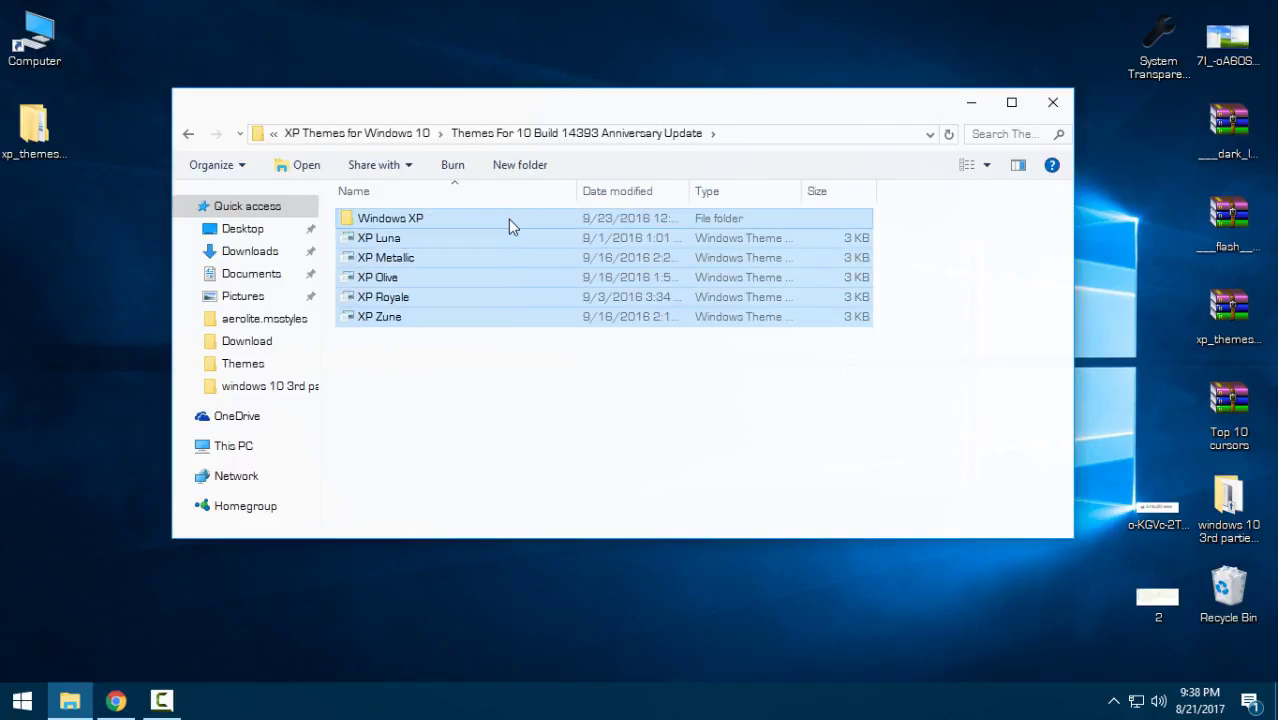
right_click(509, 219)
click(560, 499)
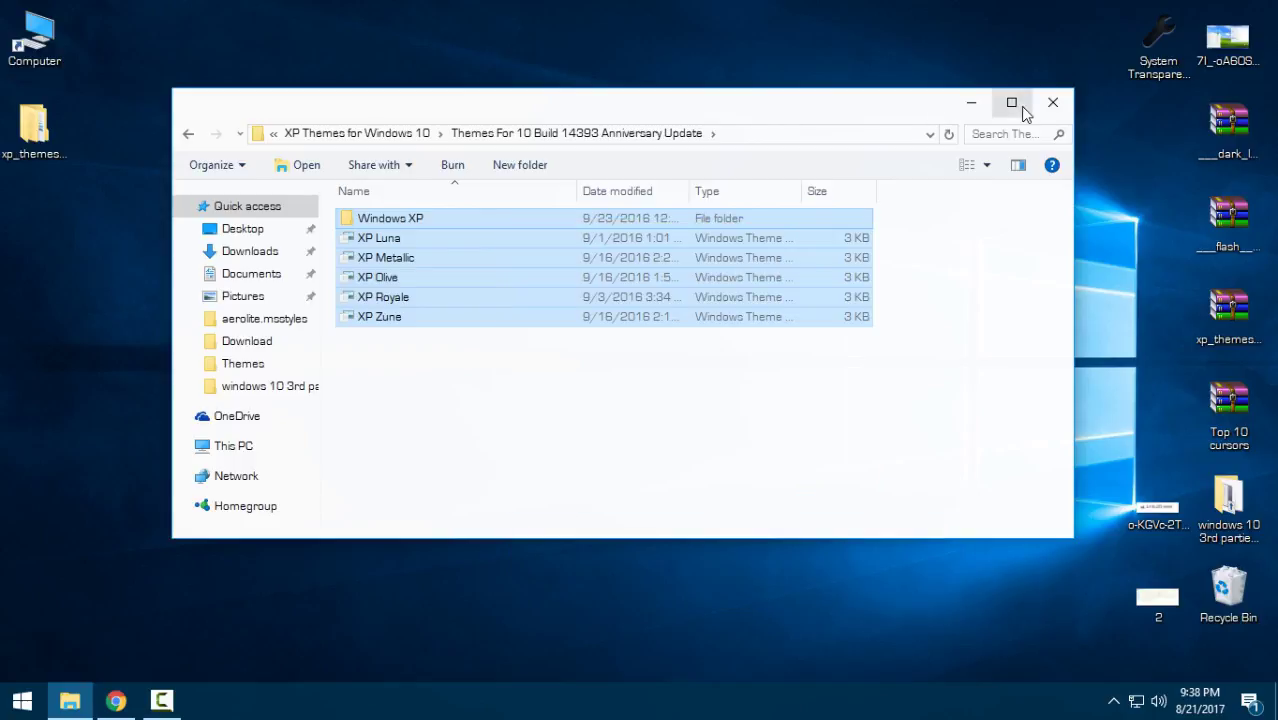
Maximize the file window and go to C:\Windows\Resources\Themes
click(1011, 102)
click(113, 355)
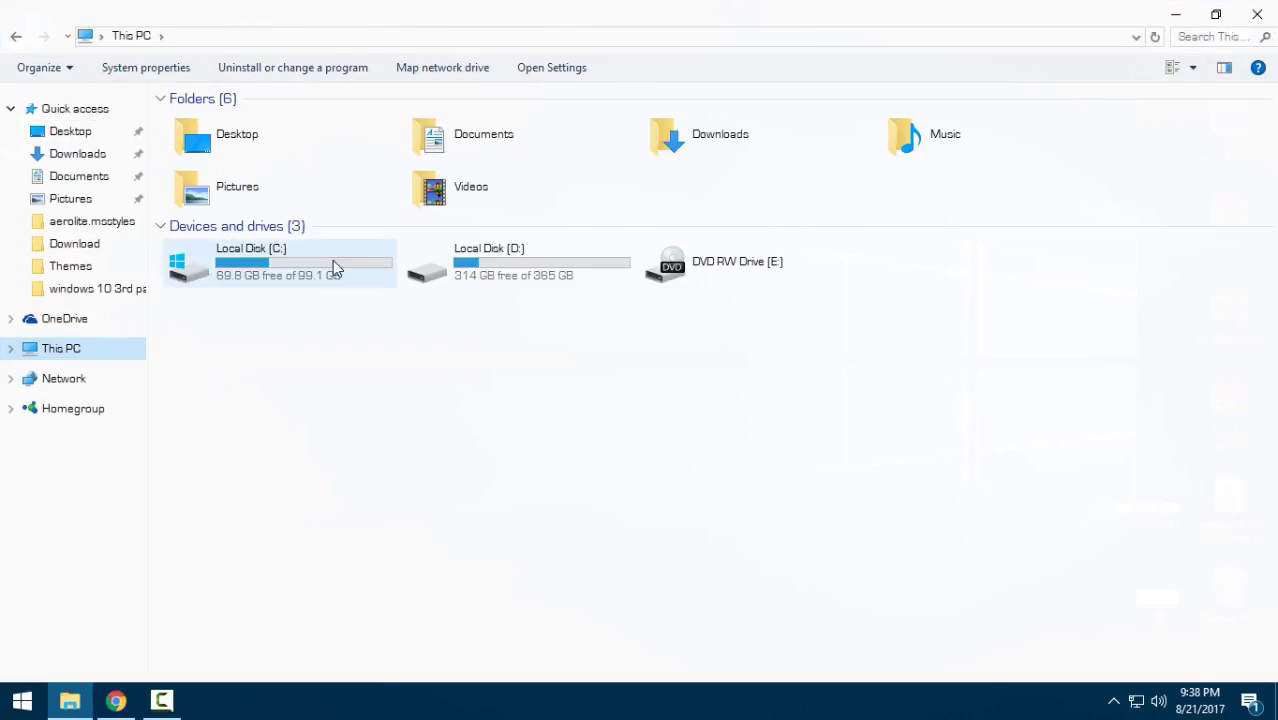
double_click(304, 262)
double_click(256, 301)
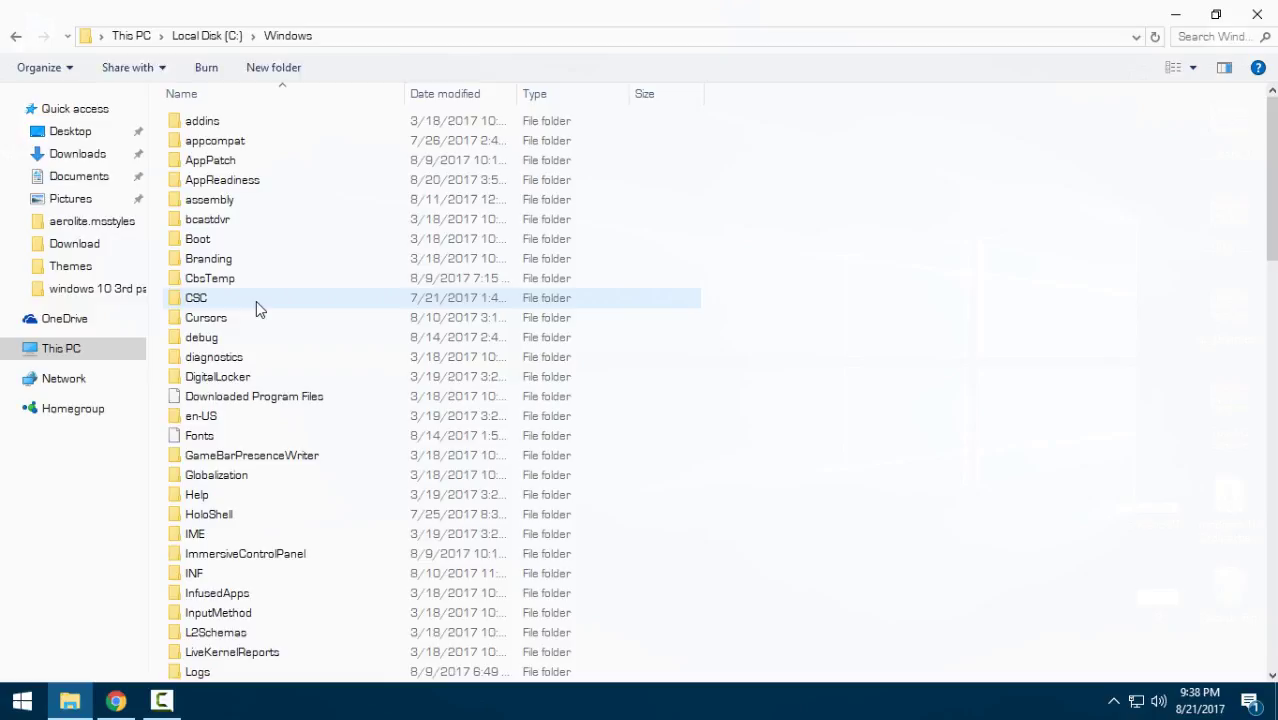
key(r)
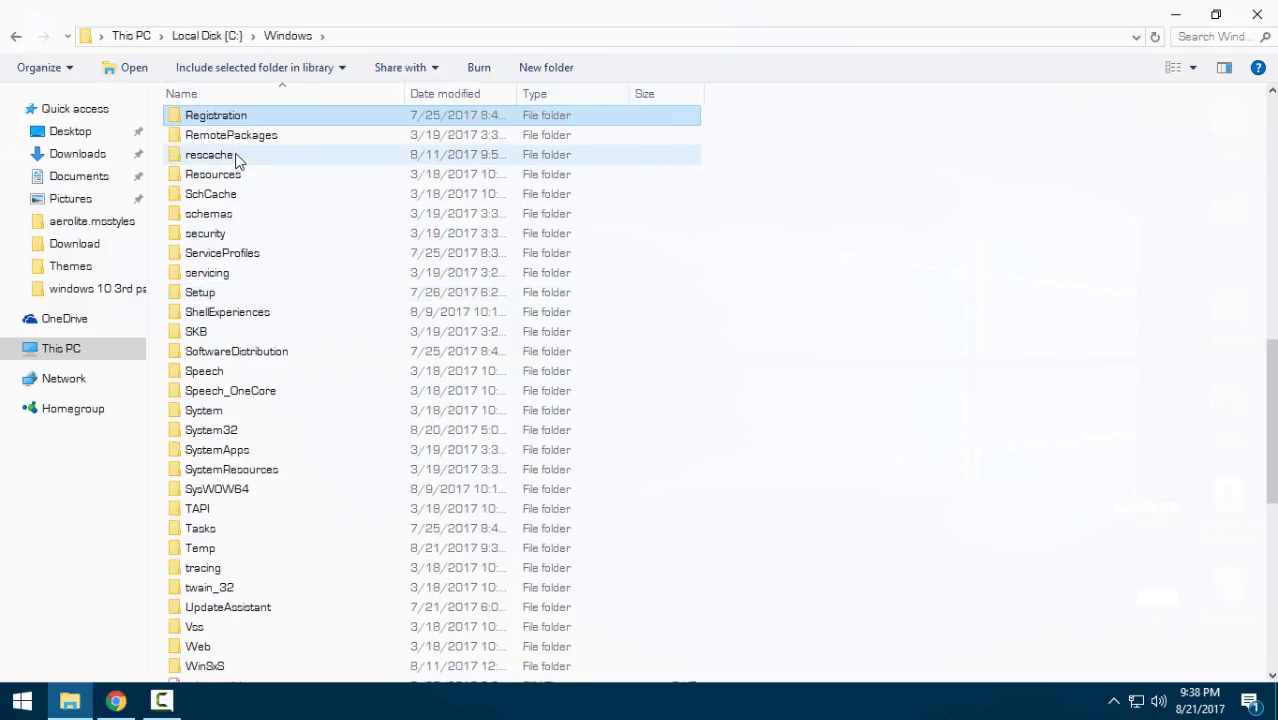
double_click(232, 174)
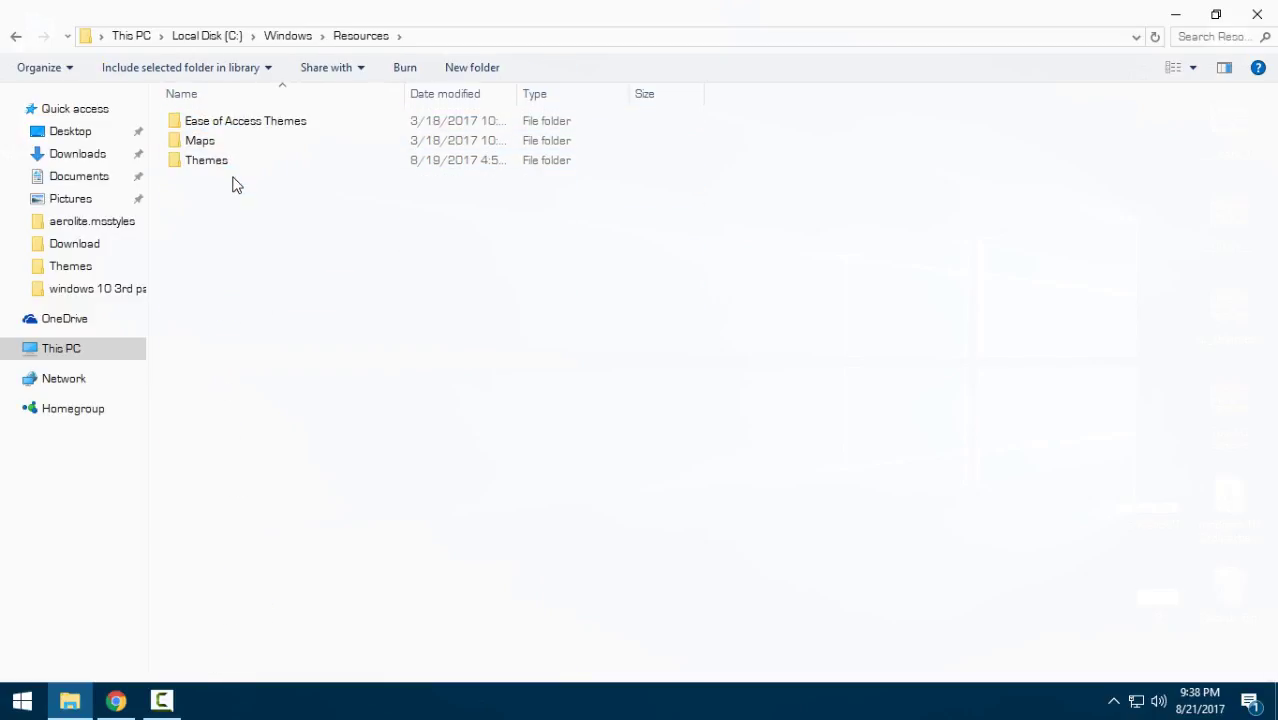
double_click(223, 163)
Try to paste the copied XP theme files into the Themes folder, cancel the replacement and close the window
right_click(1090, 225)
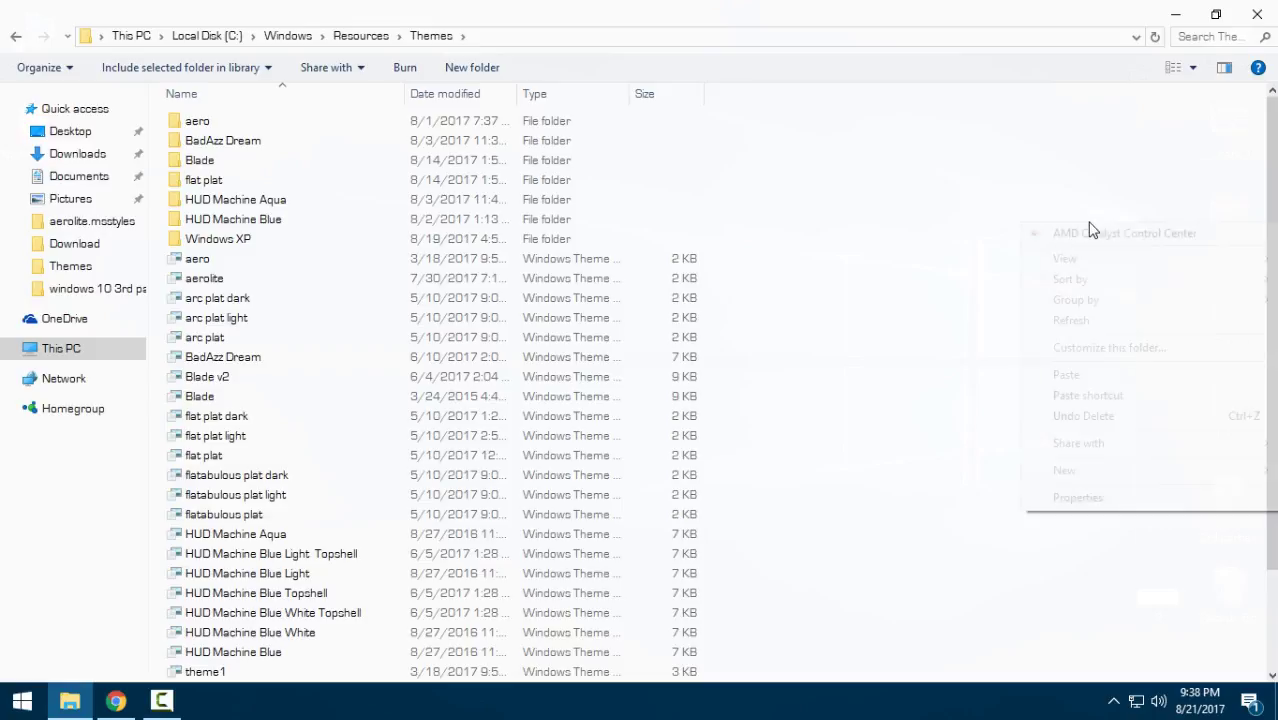
click(1090, 377)
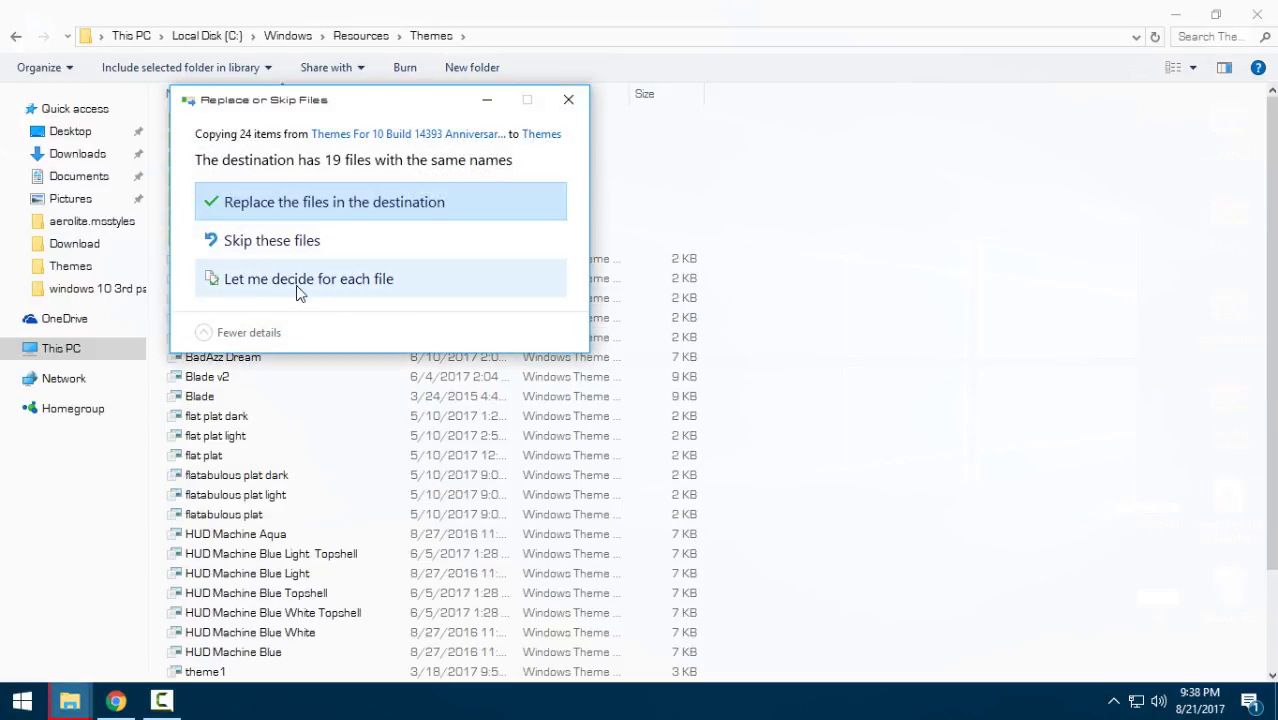
click(568, 99)
click(1257, 14)
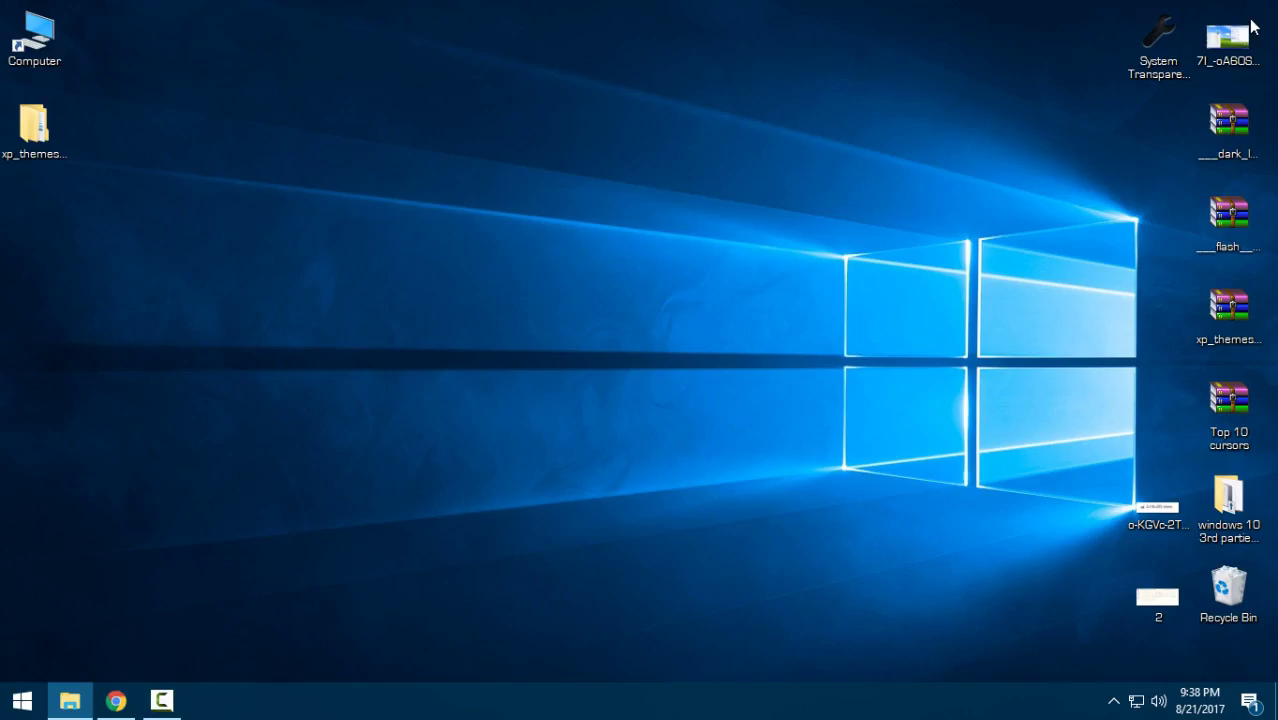
Open the Themes page of the desktop's personalization settings
right_click(487, 286)
click(586, 578)
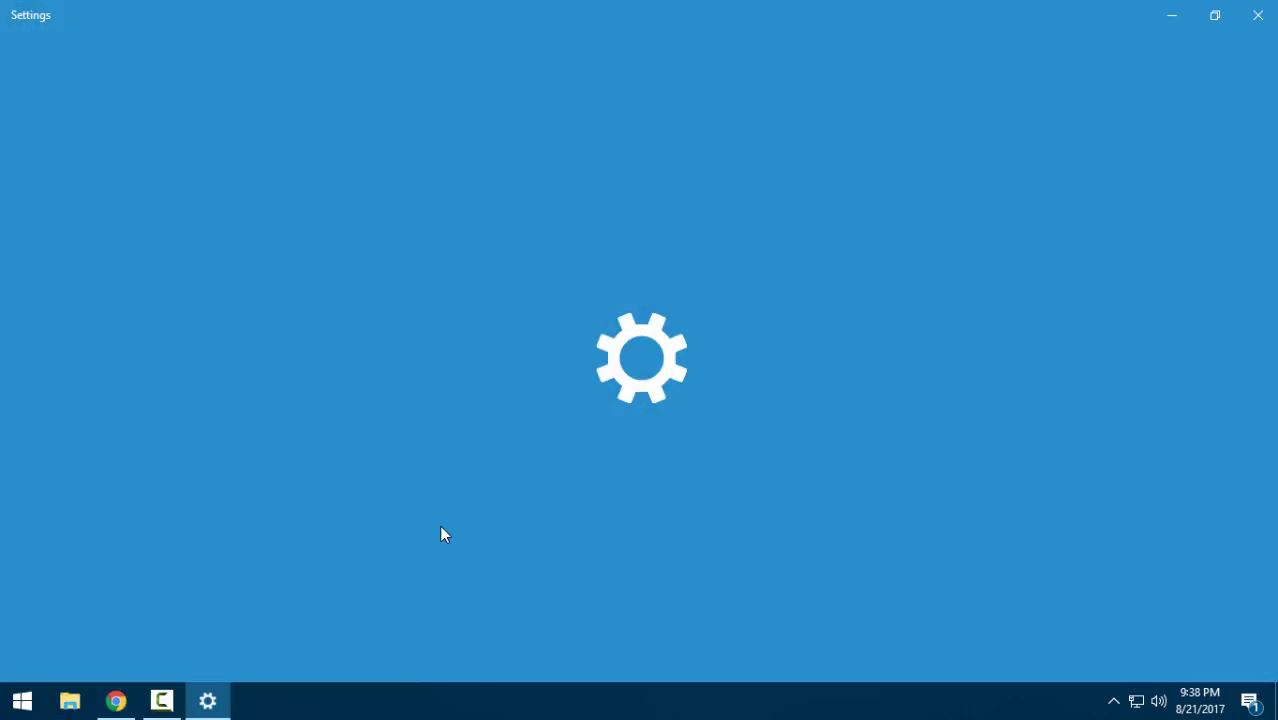
click(126, 368)
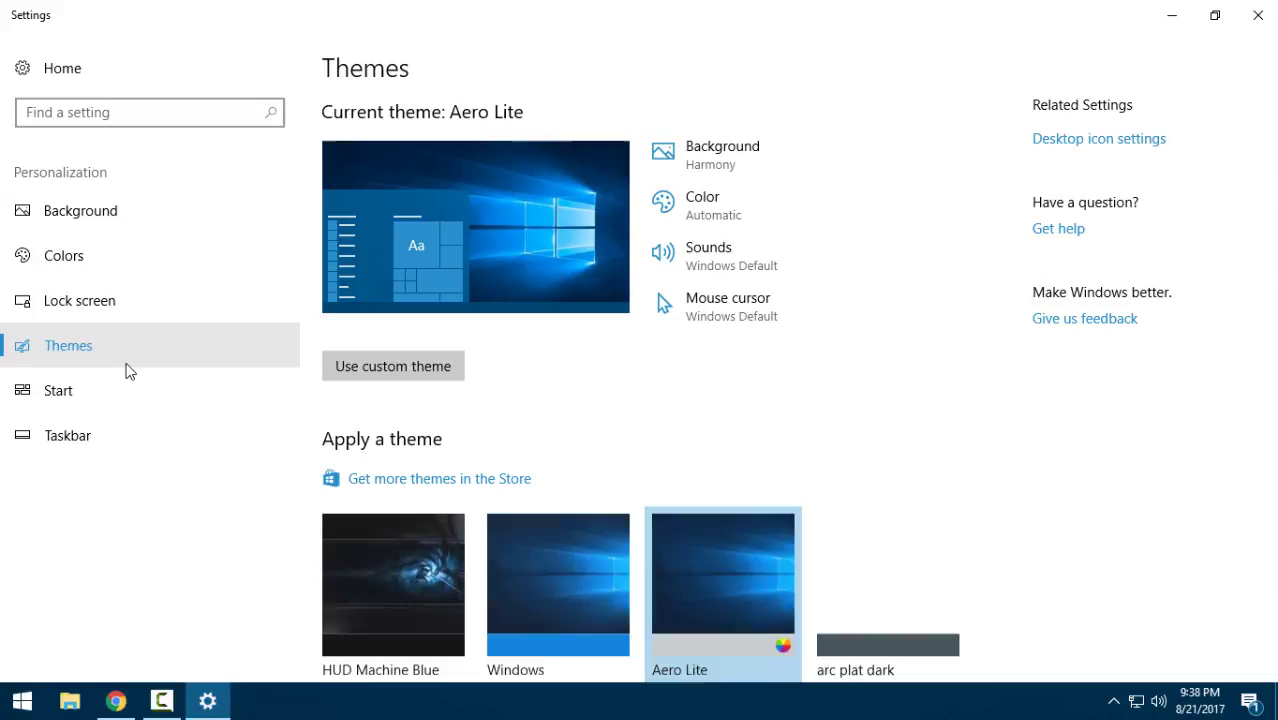
Apply the XP Luna theme and close the Settings window
scroll(1021, 443, down, 6)
scroll(1107, 443, up, 2)
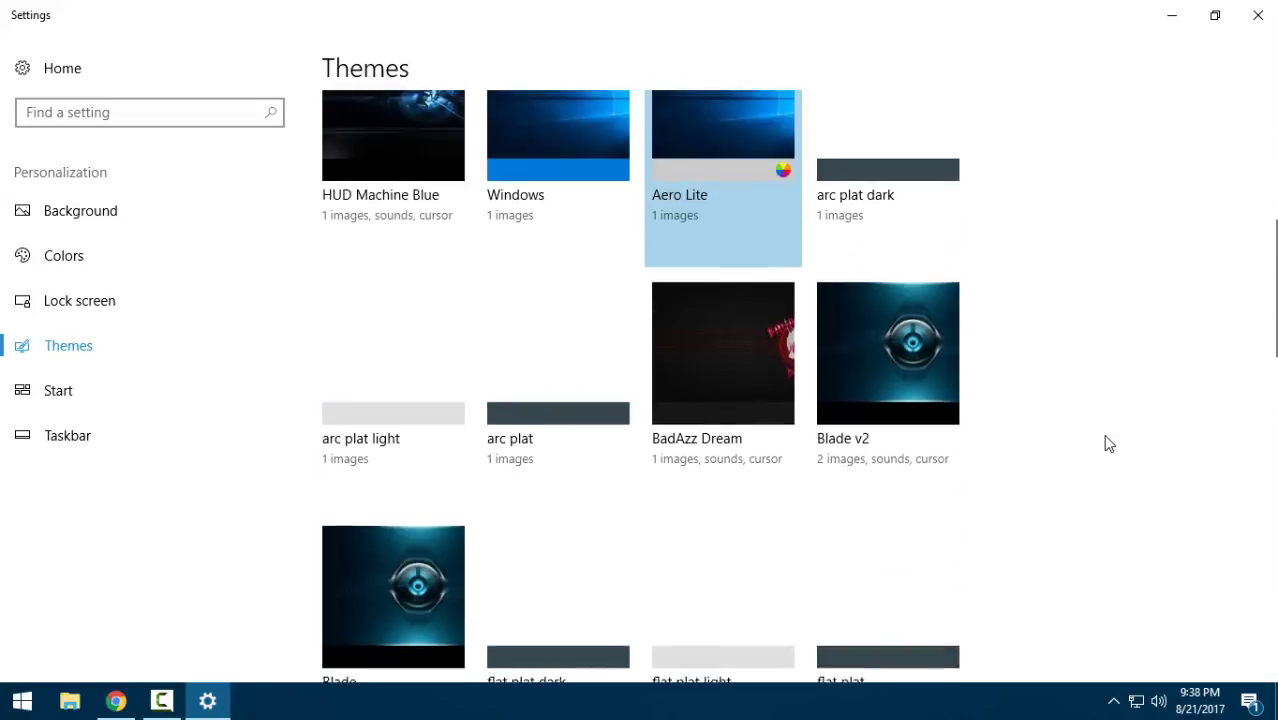
scroll(1107, 443, up, 2)
scroll(1107, 444, down, 11)
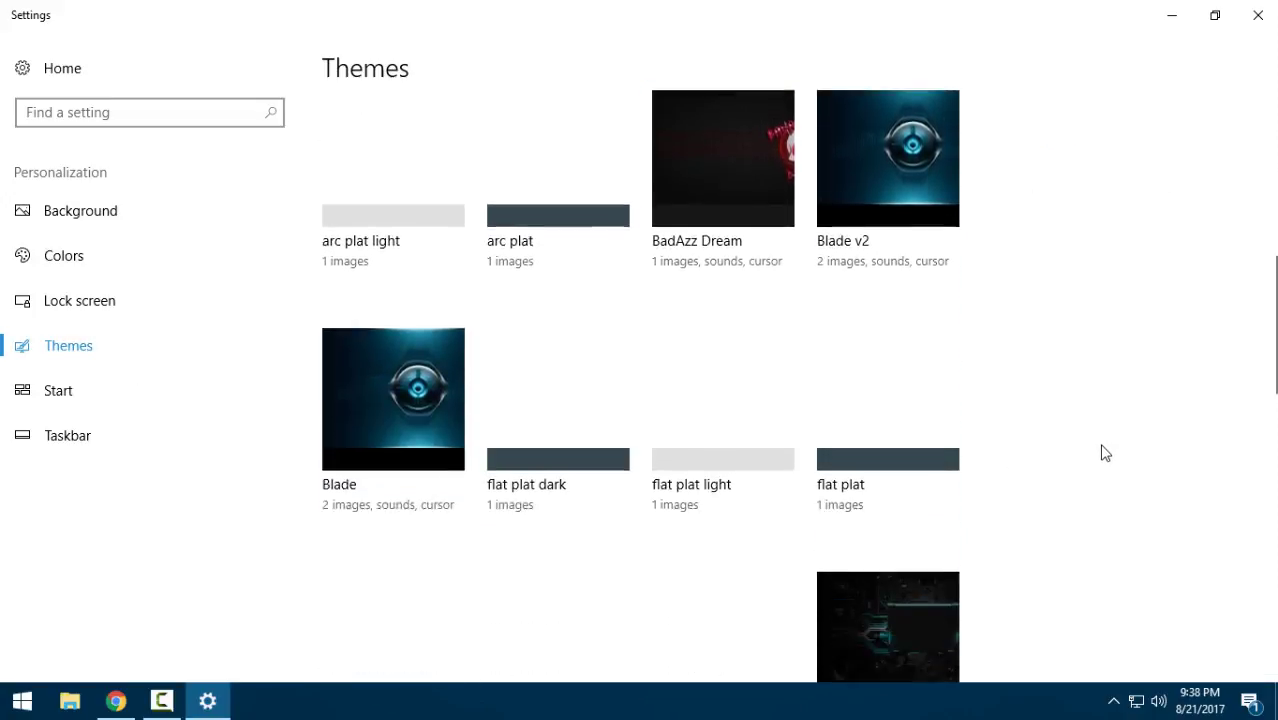
scroll(1105, 455, down, 4)
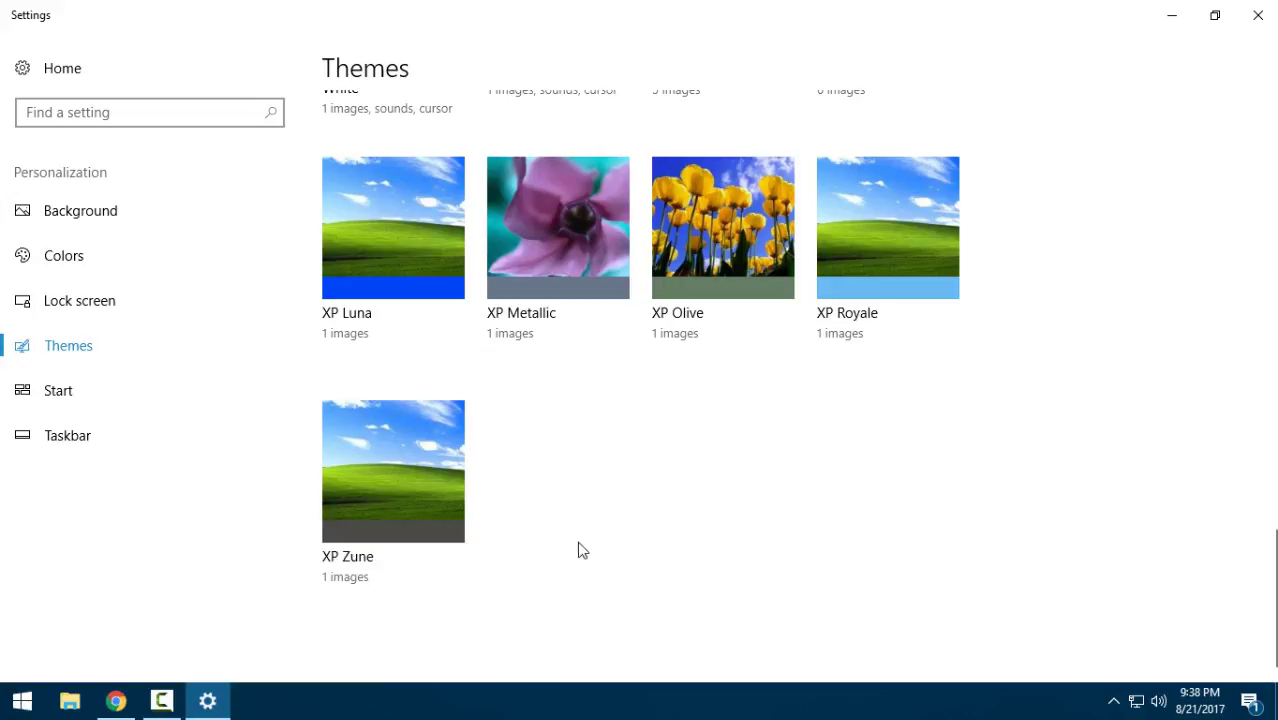
click(405, 236)
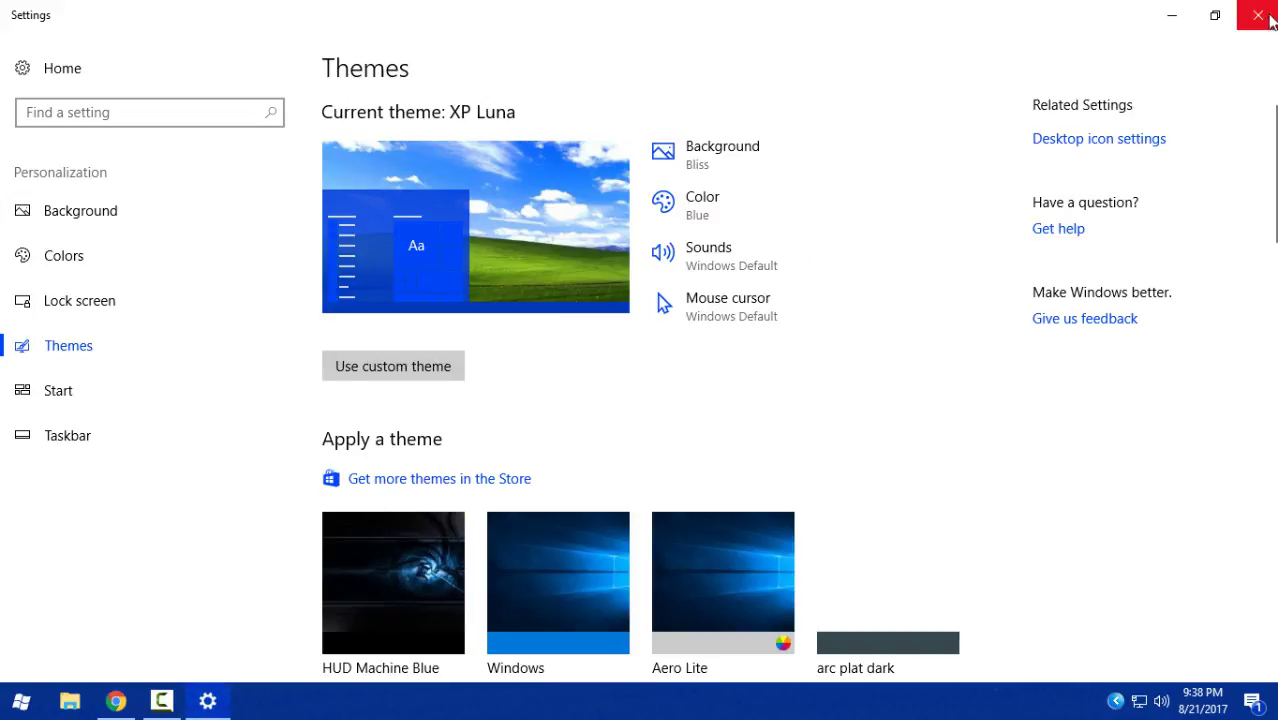
click(1258, 15)
right_click(275, 268)
click(360, 345)
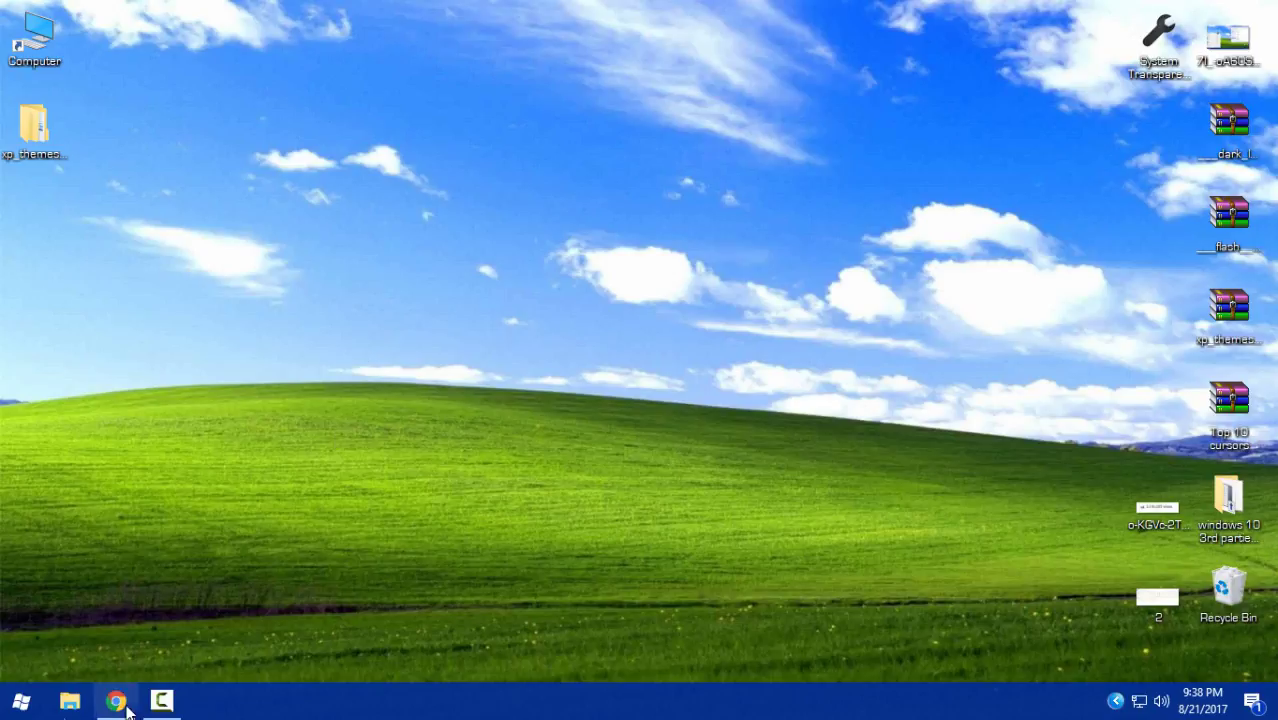
Examine the new theme's look in the Start menu, This PC and Local Disk (C:), and close the window
click(21, 700)
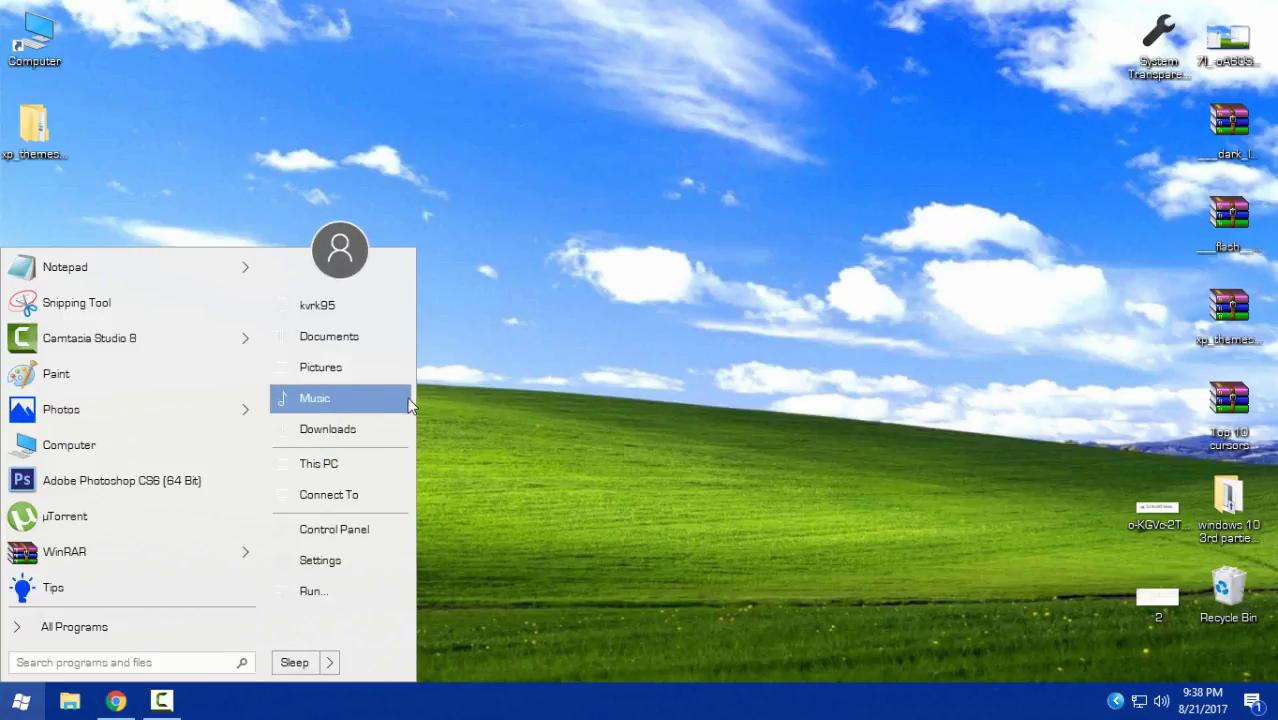
click(356, 469)
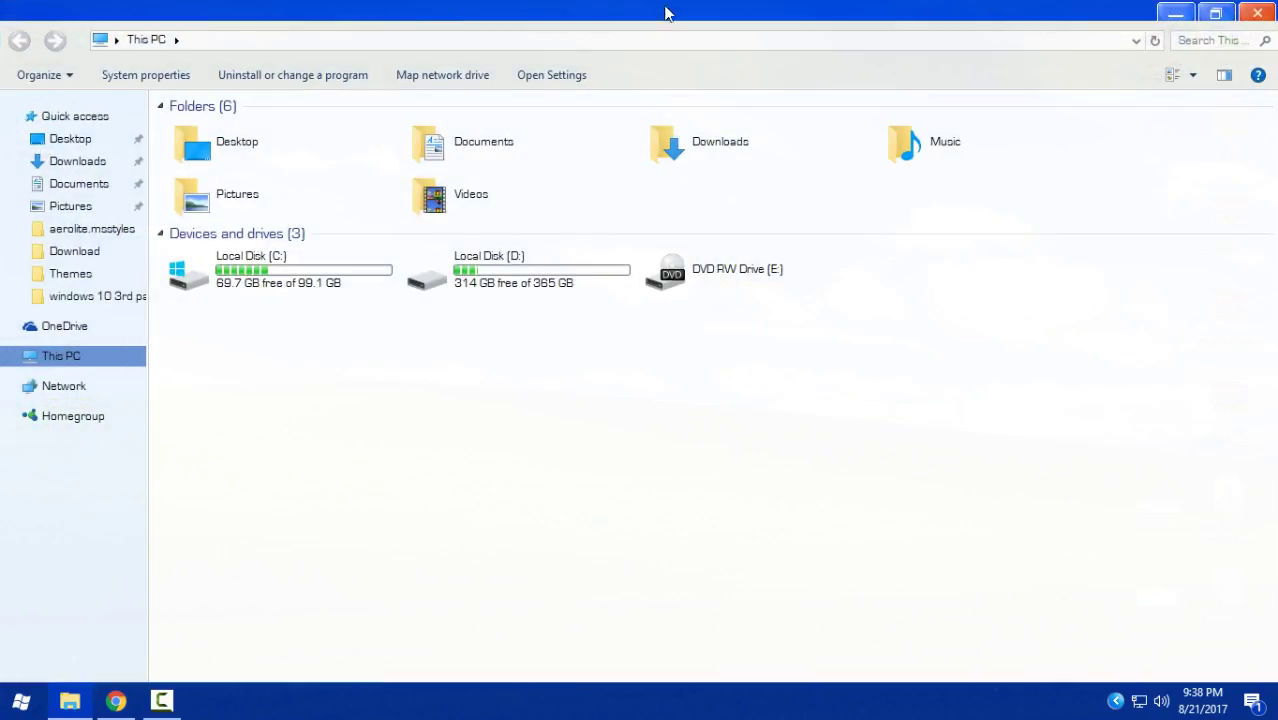
drag(673, 11, 651, 64)
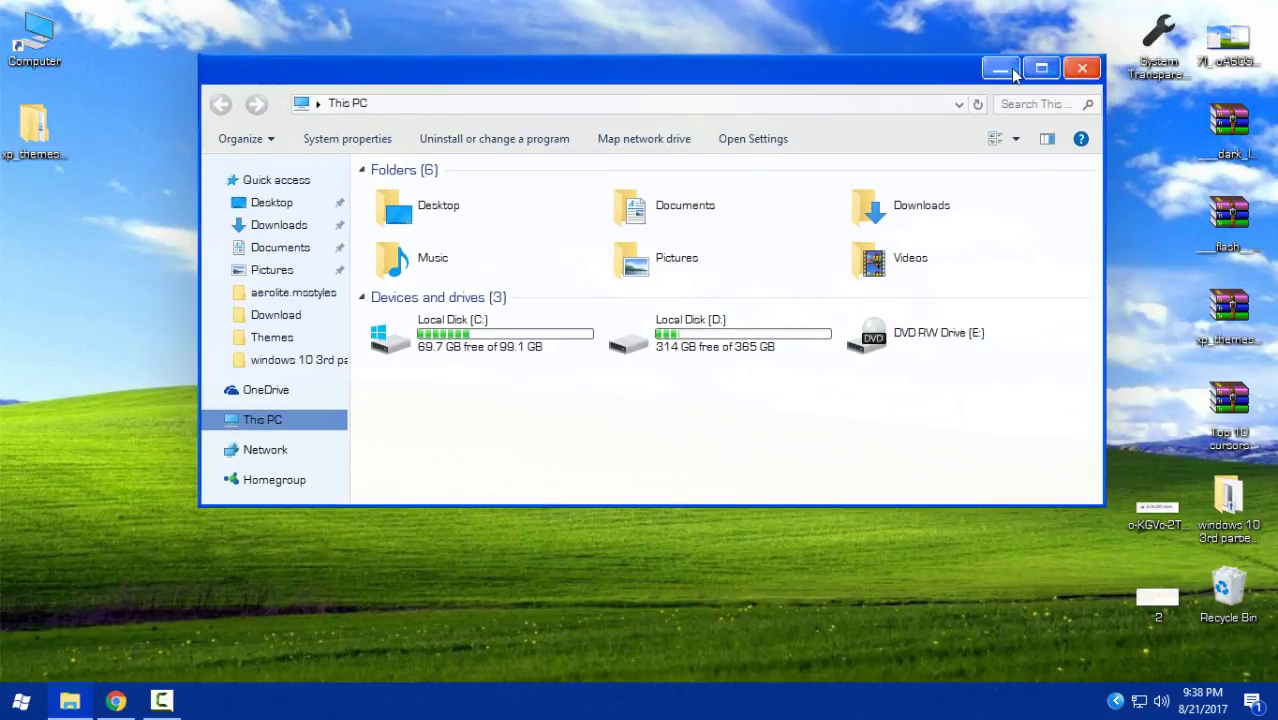
double_click(471, 346)
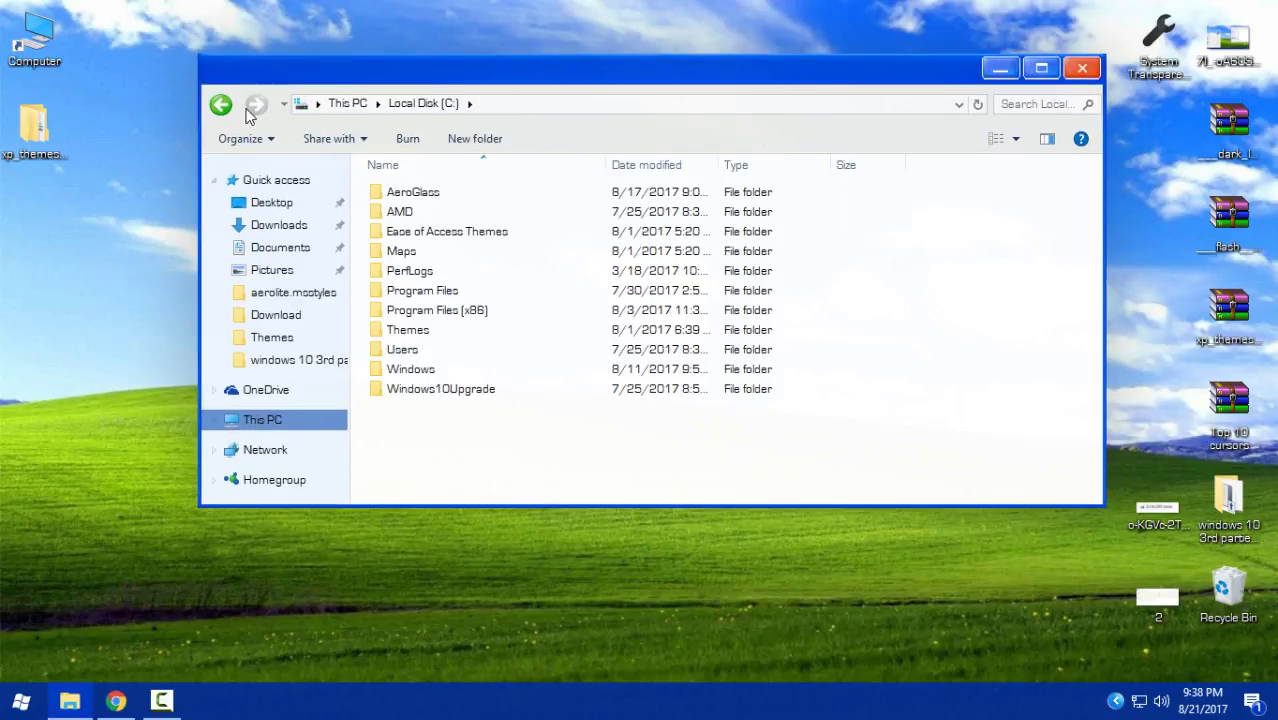
click(222, 105)
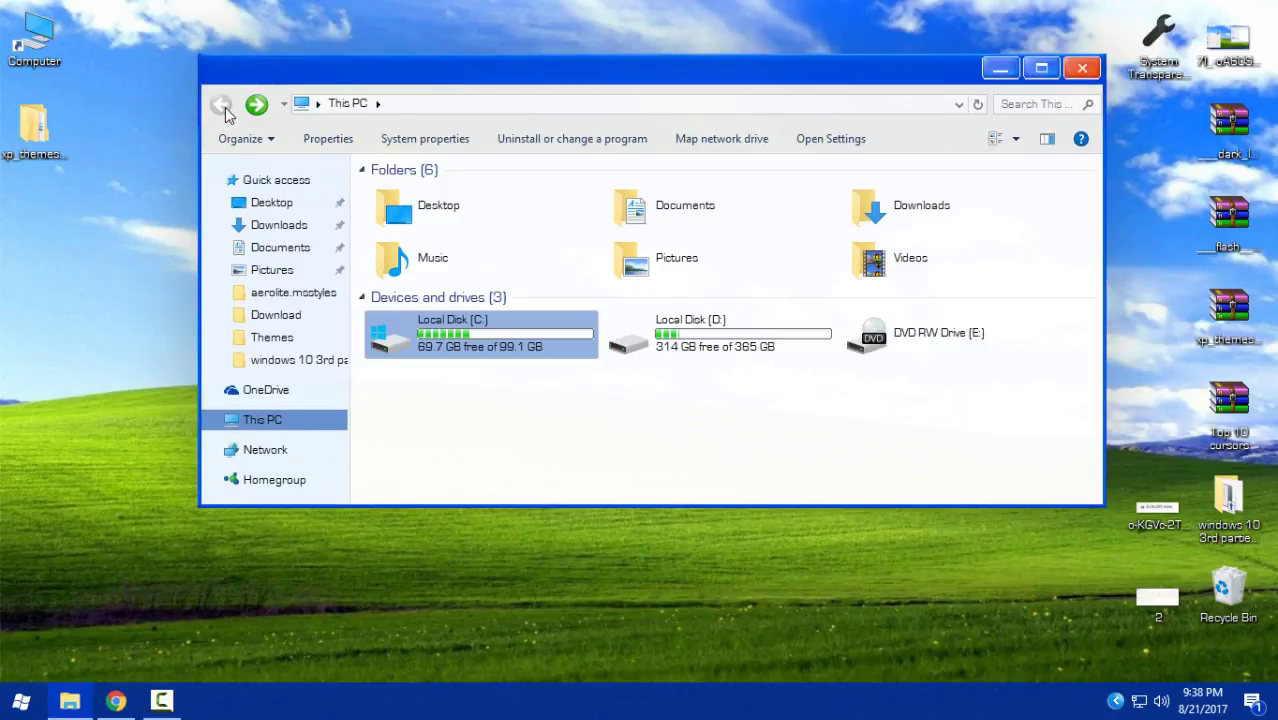
click(1094, 68)
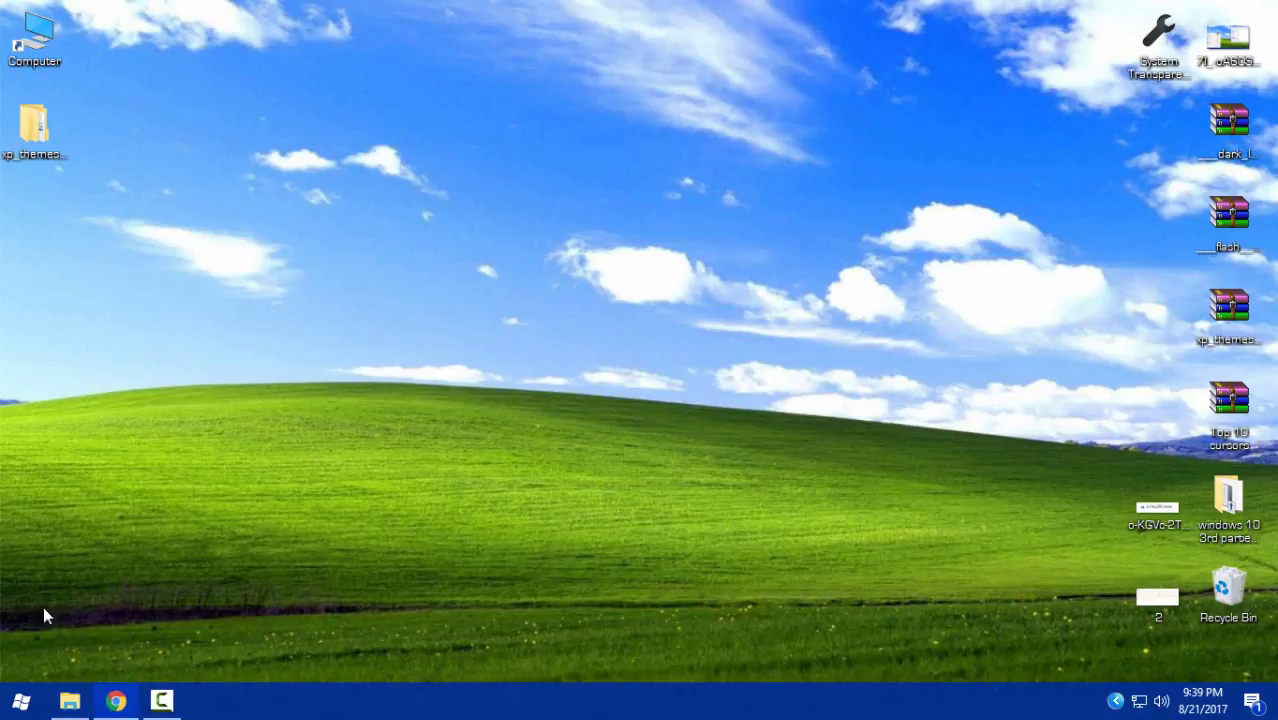
View the computer's basic system information under the new theme and close the window
click(21, 700)
right_click(383, 468)
click(471, 450)
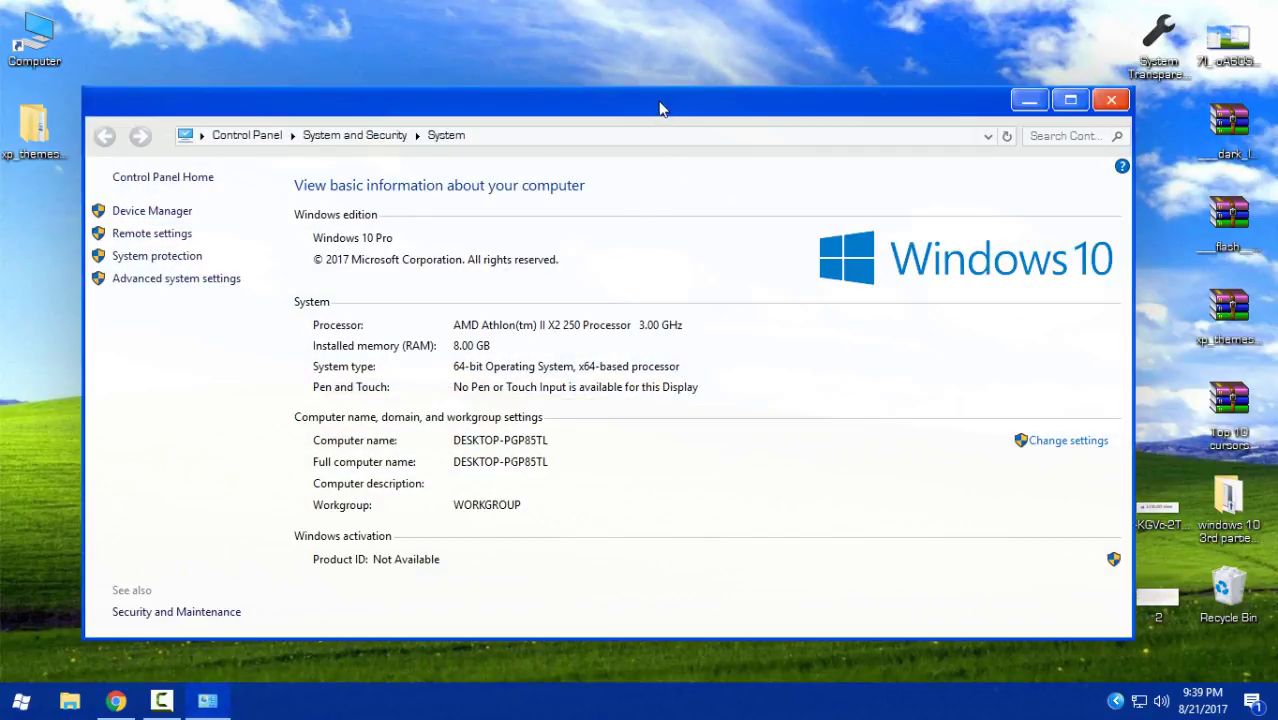
drag(660, 108, 700, 90)
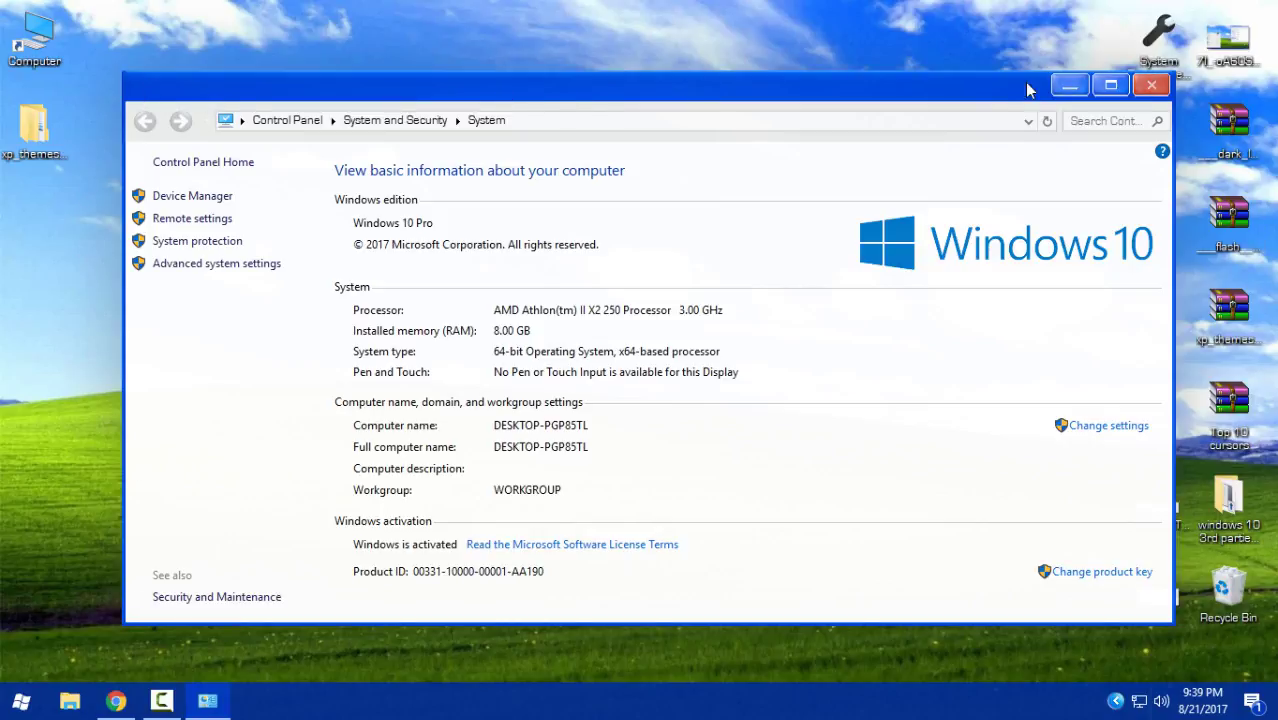
click(1150, 88)
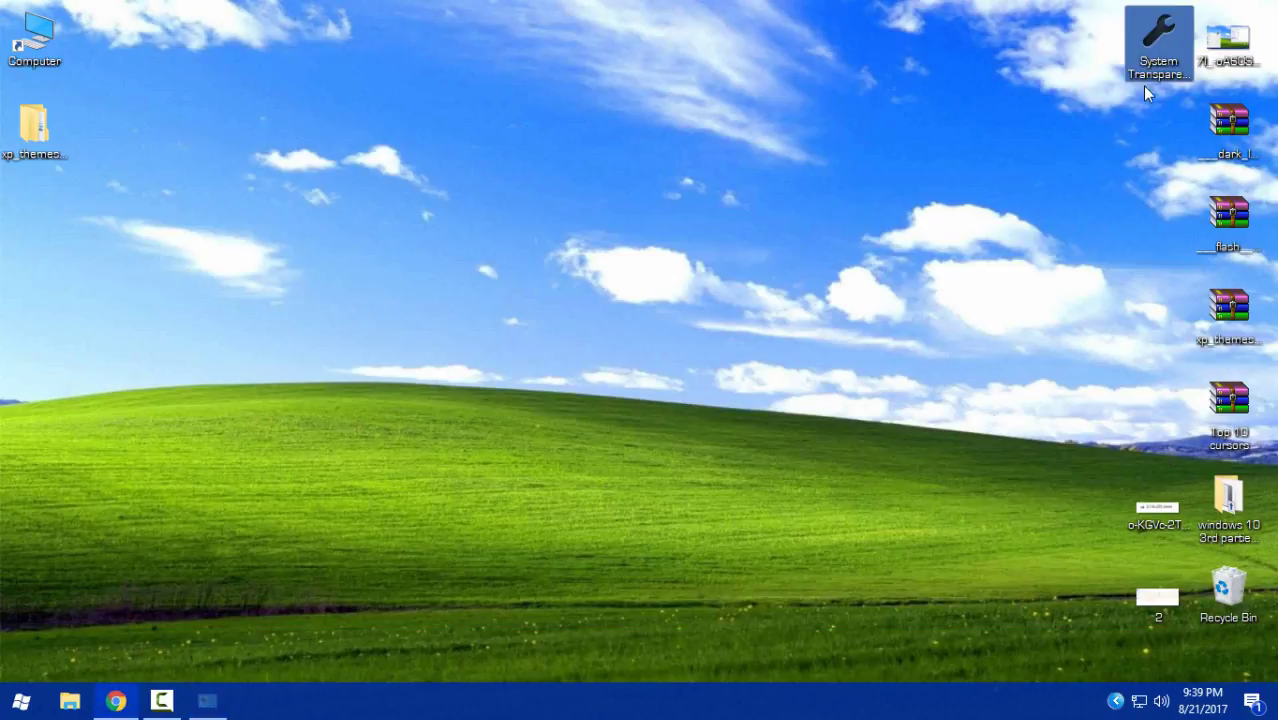
Apply the XP Royale theme from the desktop's personalization settings and minimize the Settings window
right_click(312, 624)
click(336, 609)
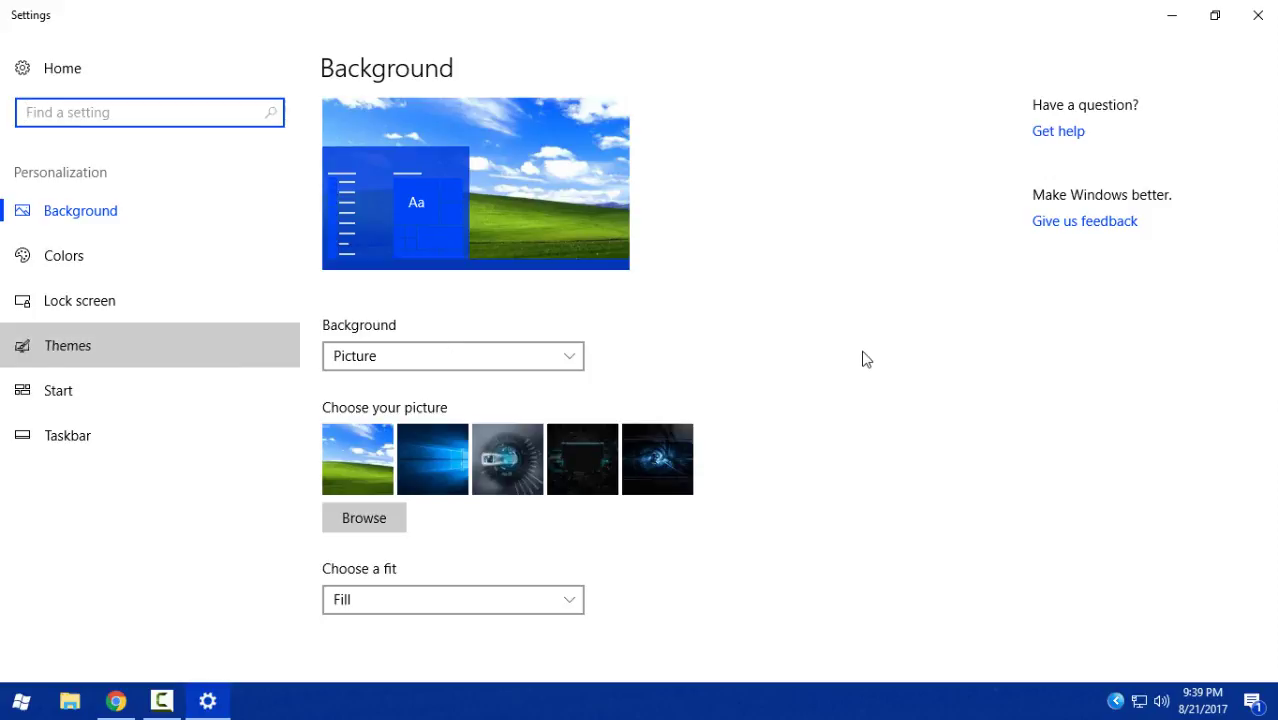
scroll(880, 370, down, 10)
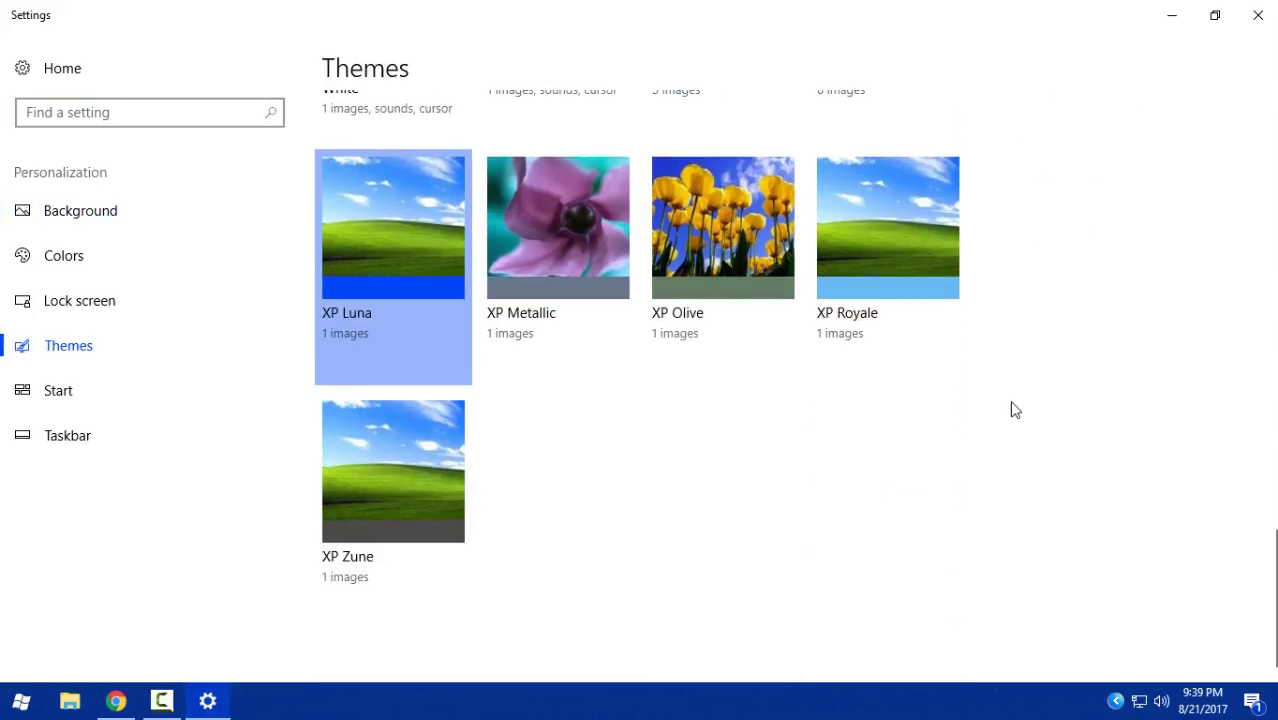
click(866, 242)
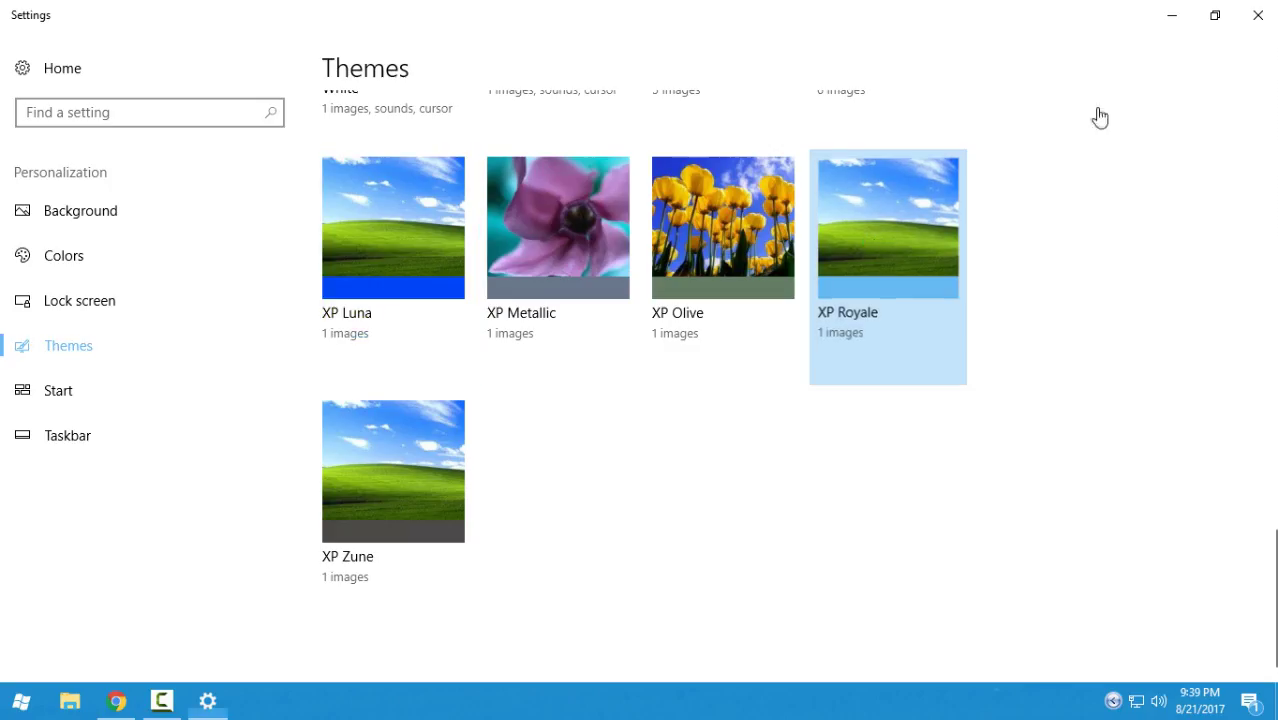
click(1164, 14)
Examine the XP Royale theme's look in the Start menu and the This PC window, and close the window
key(super)
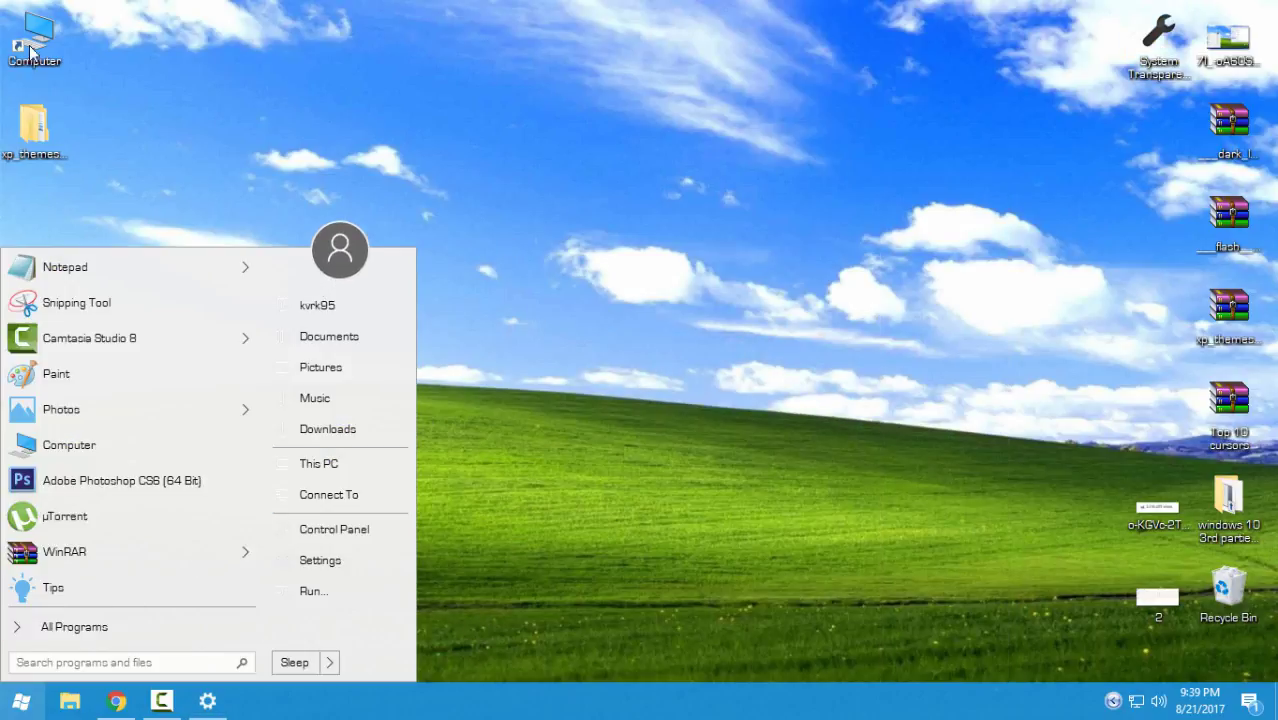
click(384, 455)
drag(774, 78, 690, 126)
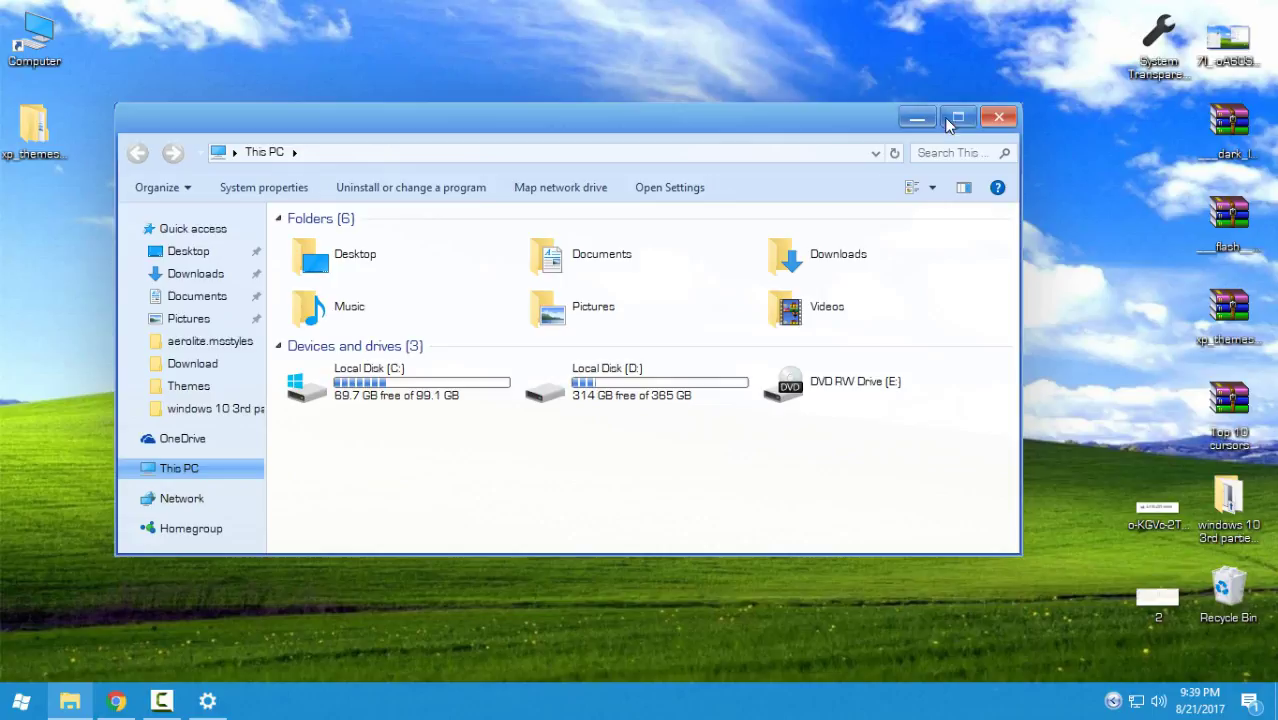
click(998, 117)
Apply the XP Zune theme from the desktop's personalization settings and close the Settings window
right_click(521, 269)
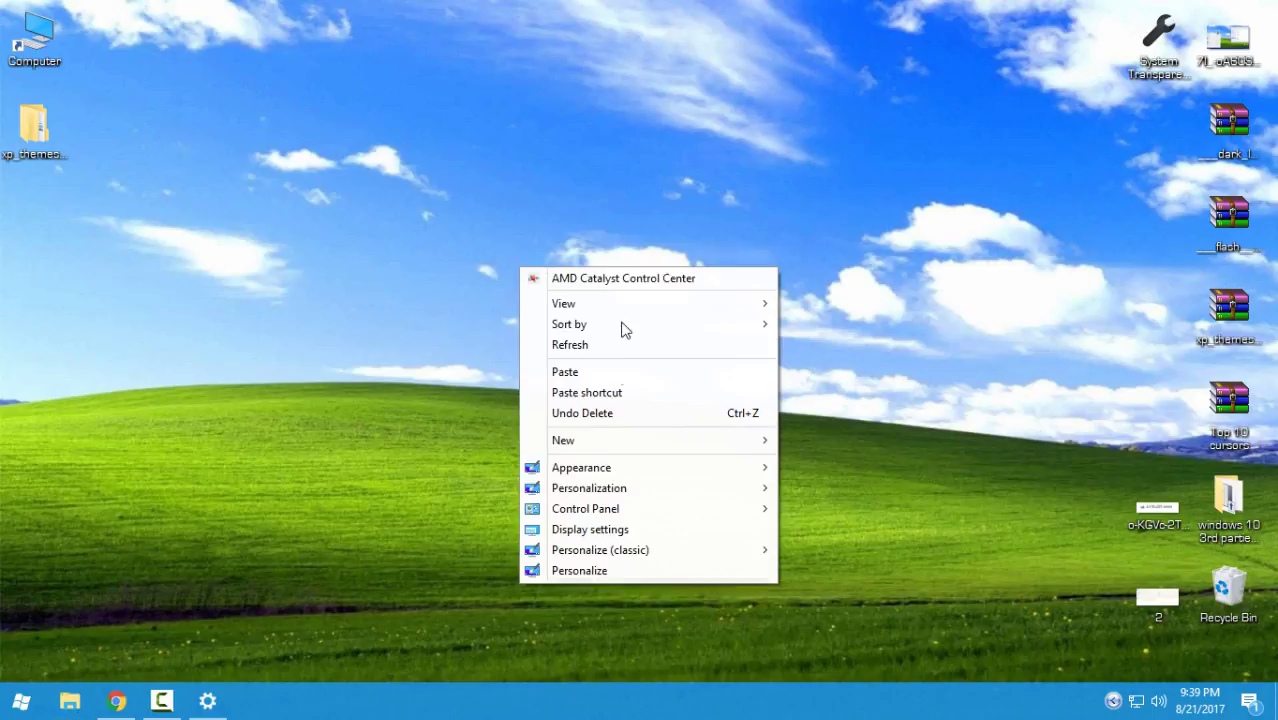
click(570, 569)
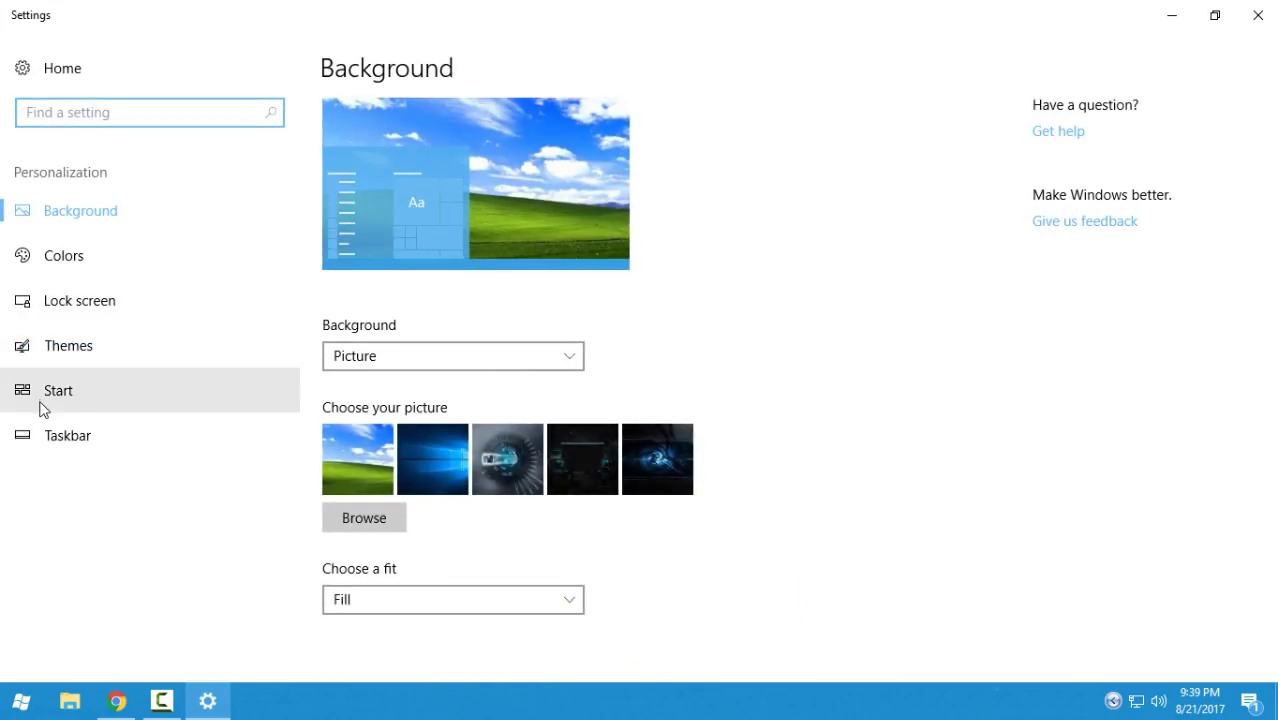
click(99, 373)
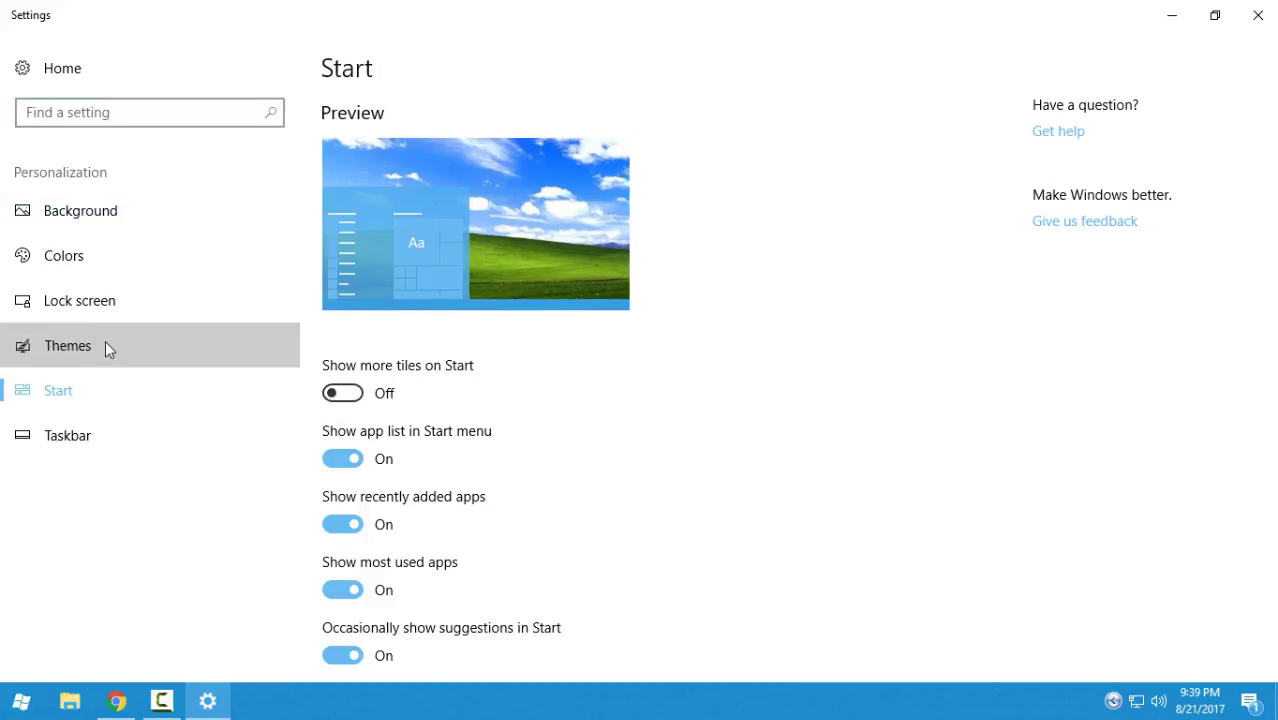
click(105, 346)
scroll(1040, 332, down, 3)
scroll(1040, 332, down, 10)
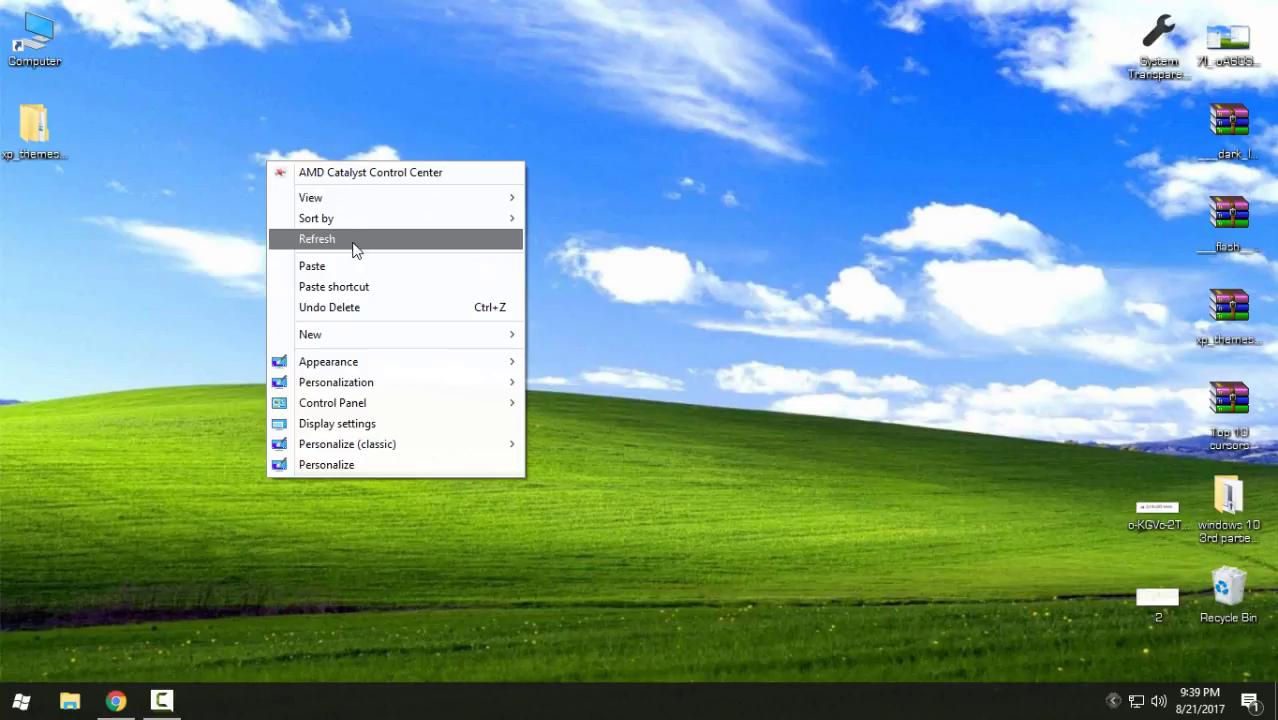
Refresh the desktop, examine the XP Zune theme in the Start menu and This PC, and close the window
click(357, 248)
key(super)
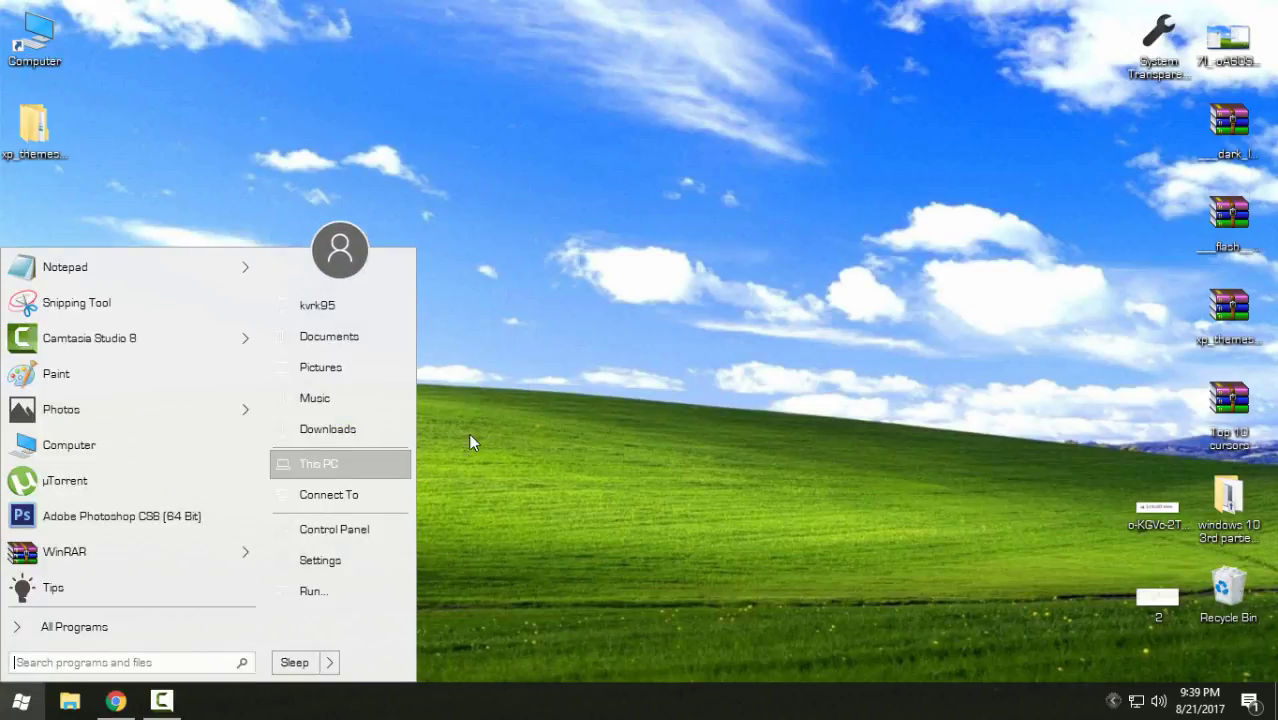
click(586, 453)
double_click(50, 42)
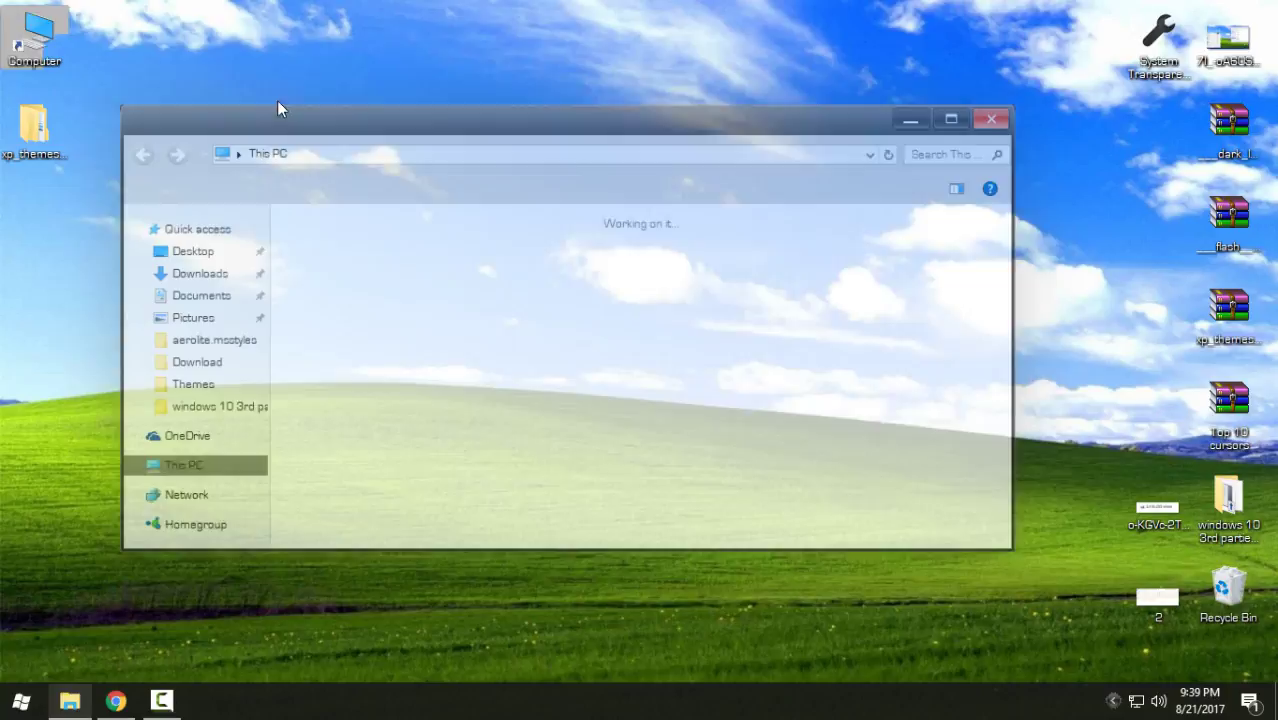
drag(673, 128, 750, 134)
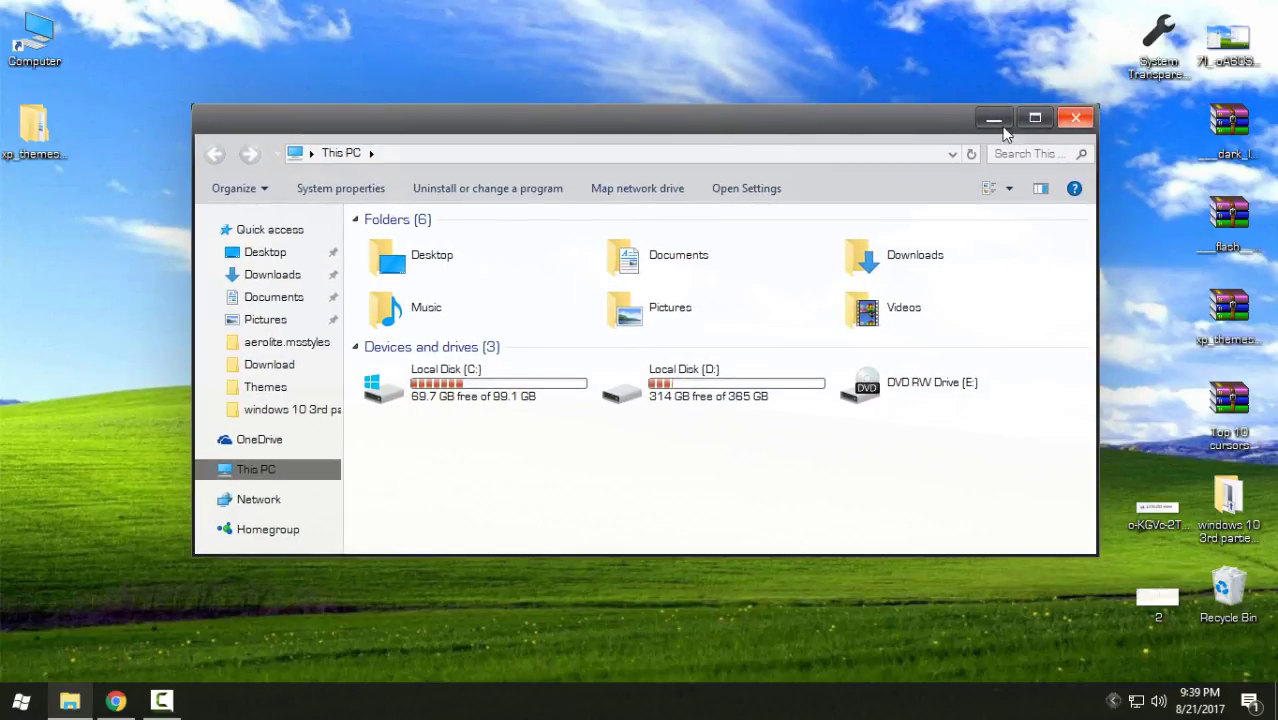
click(1078, 121)
Reapply the XP Luna theme from the desktop's personalization settings and close the Settings window
right_click(650, 315)
click(699, 616)
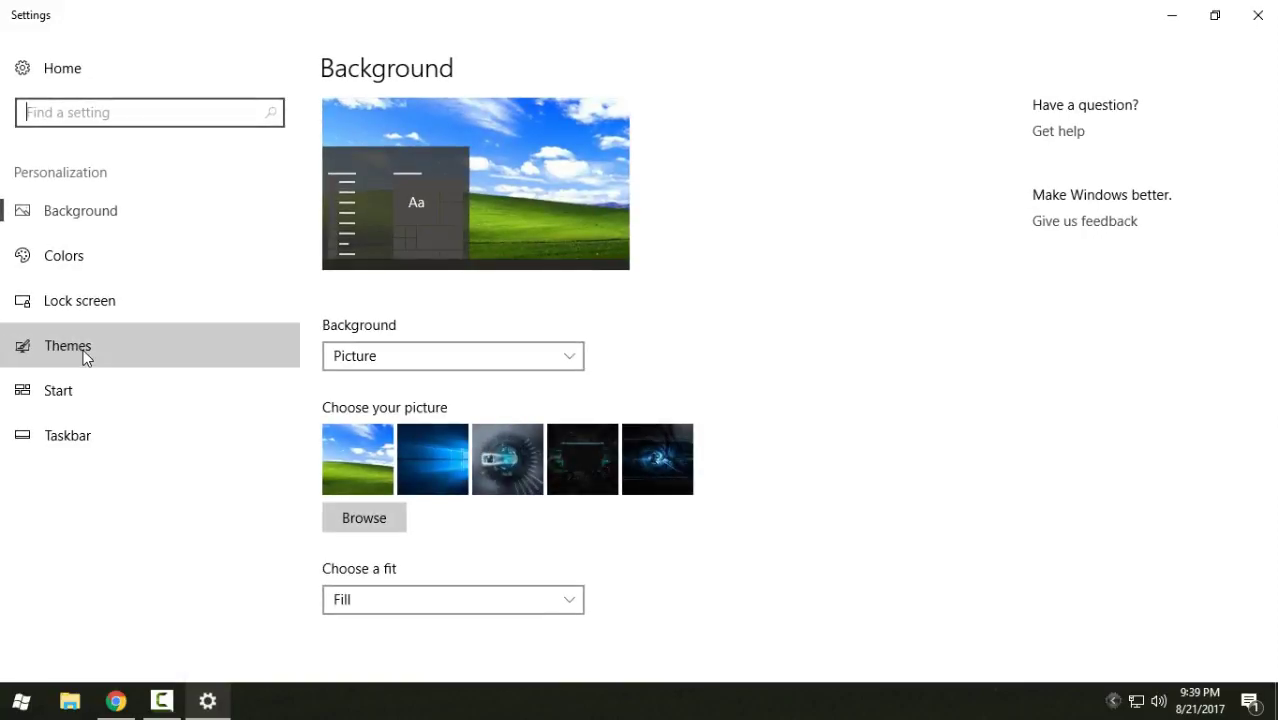
click(84, 349)
scroll(686, 371, down, 15)
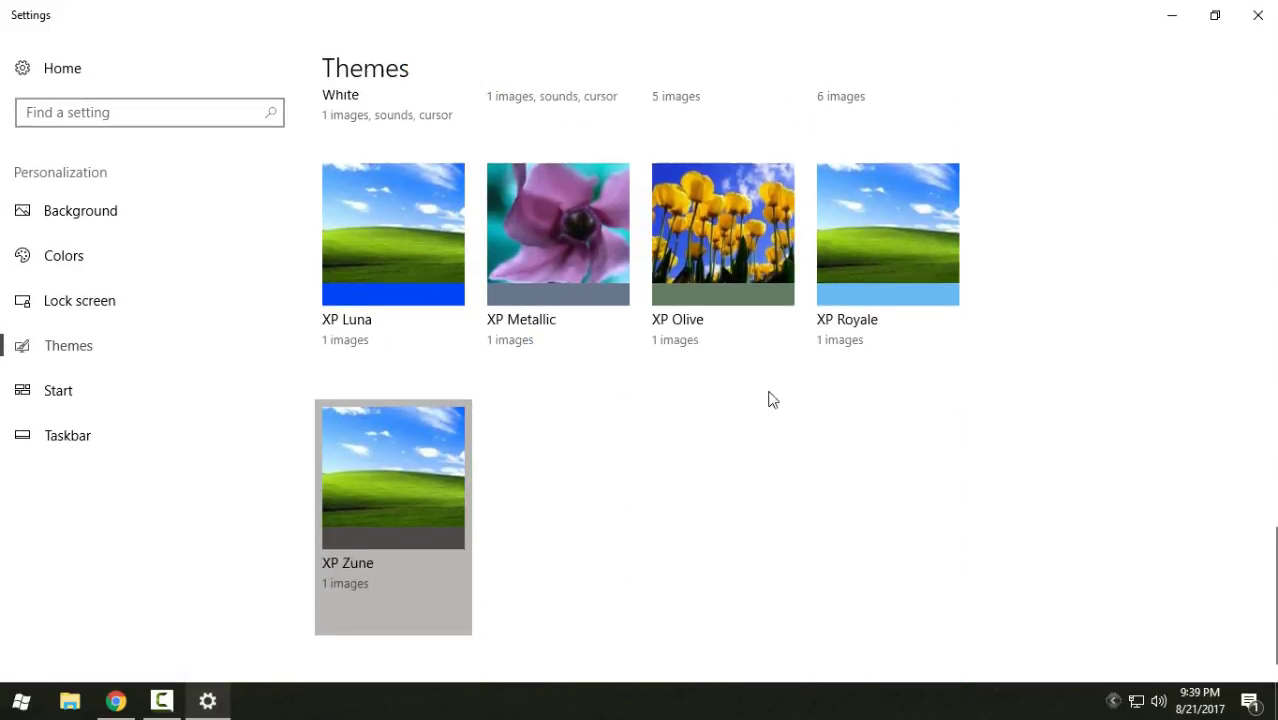
click(392, 255)
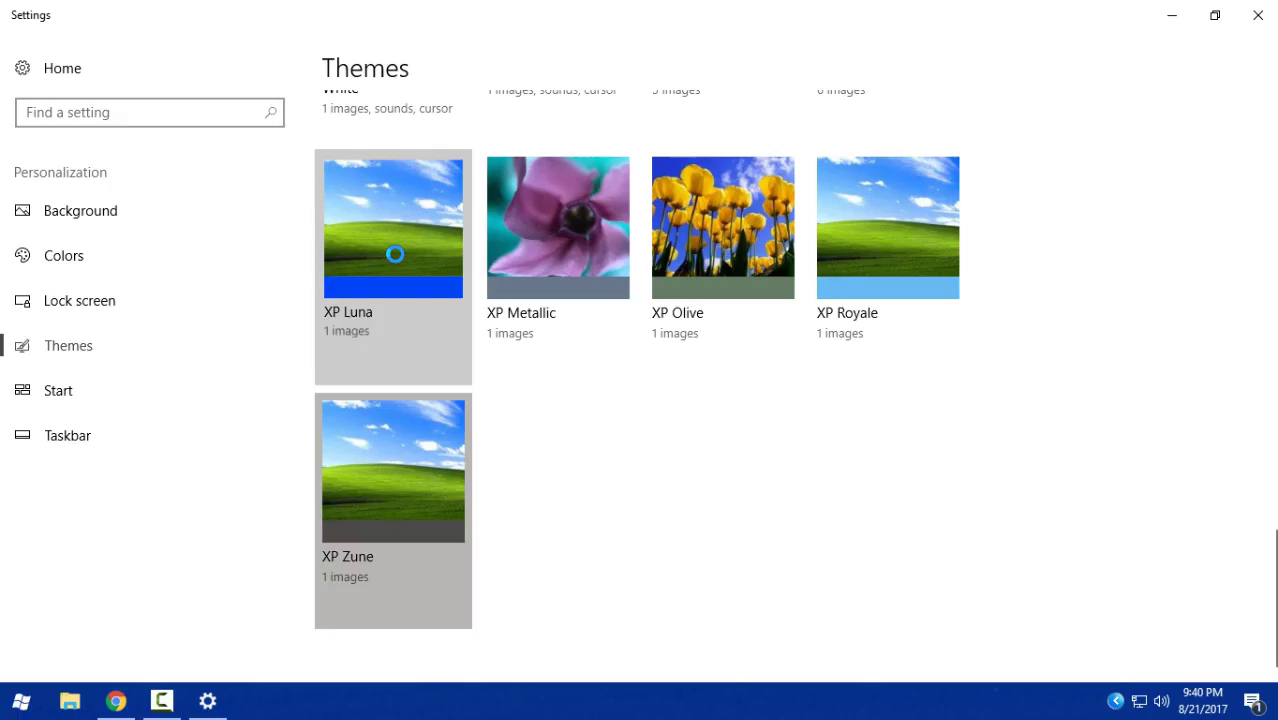
click(1258, 15)
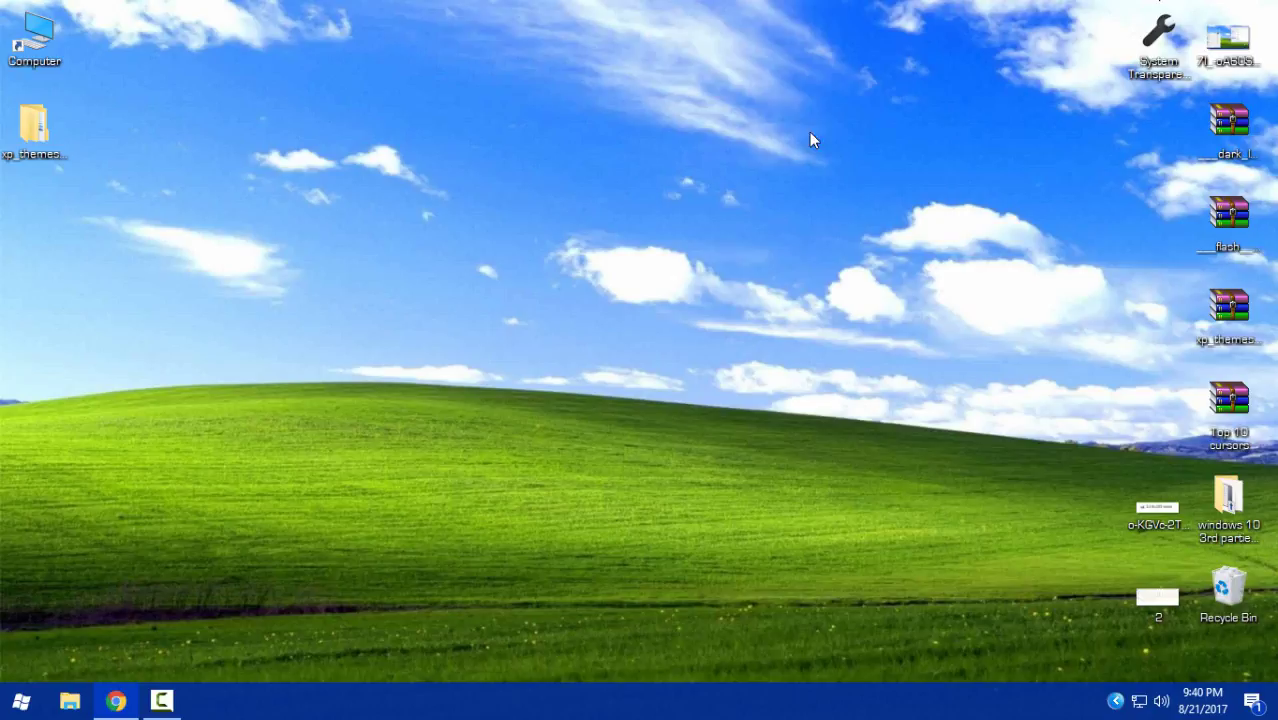
Refresh the desktop and examine how the XP Luna theme styles its context menu and sorting options
drag(904, 44, 1238, 628)
right_click(503, 273)
click(594, 350)
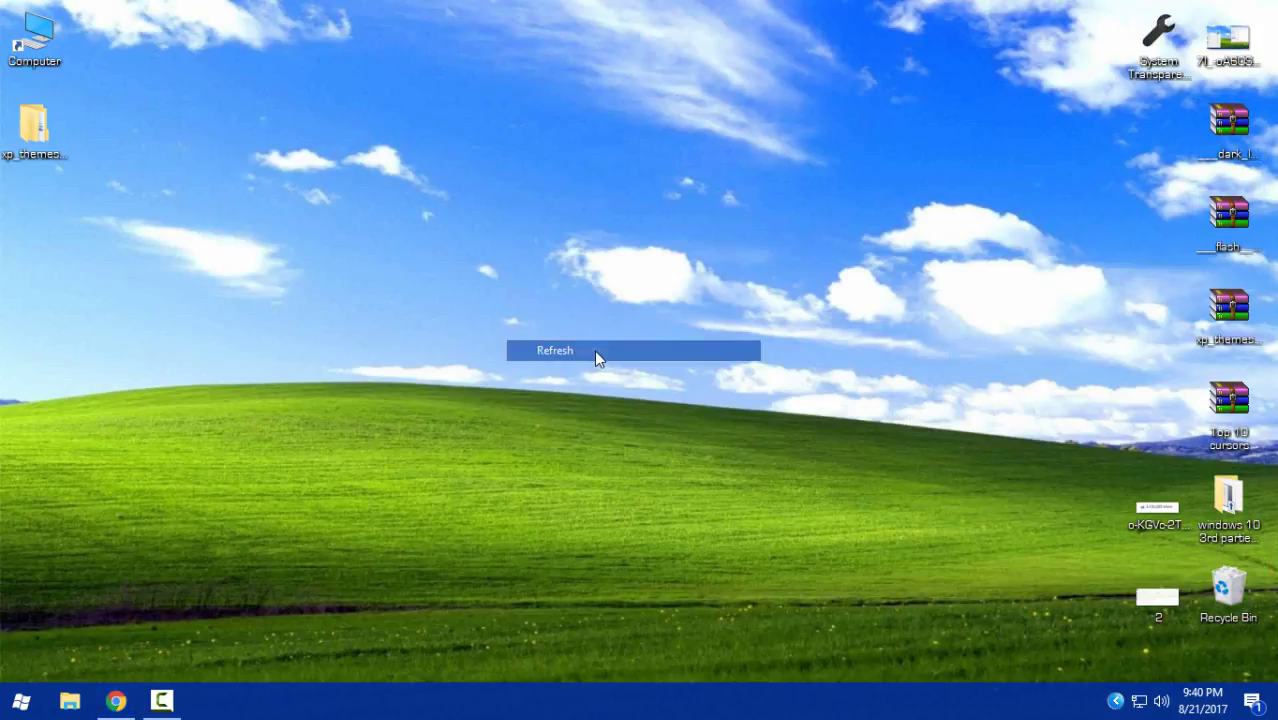
right_click(425, 202)
mouse_move(571, 261)
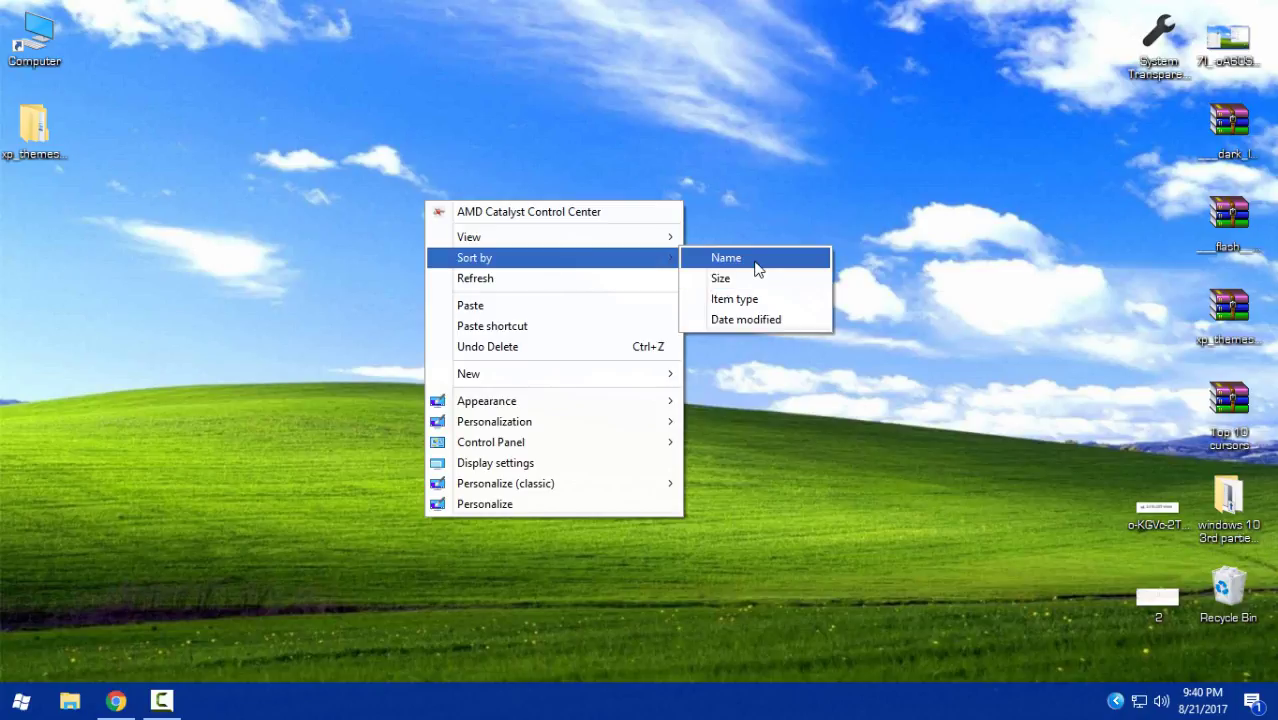
click(362, 177)
Open This PC to examine its window frame under the XP Luna theme, and close it
double_click(62, 33)
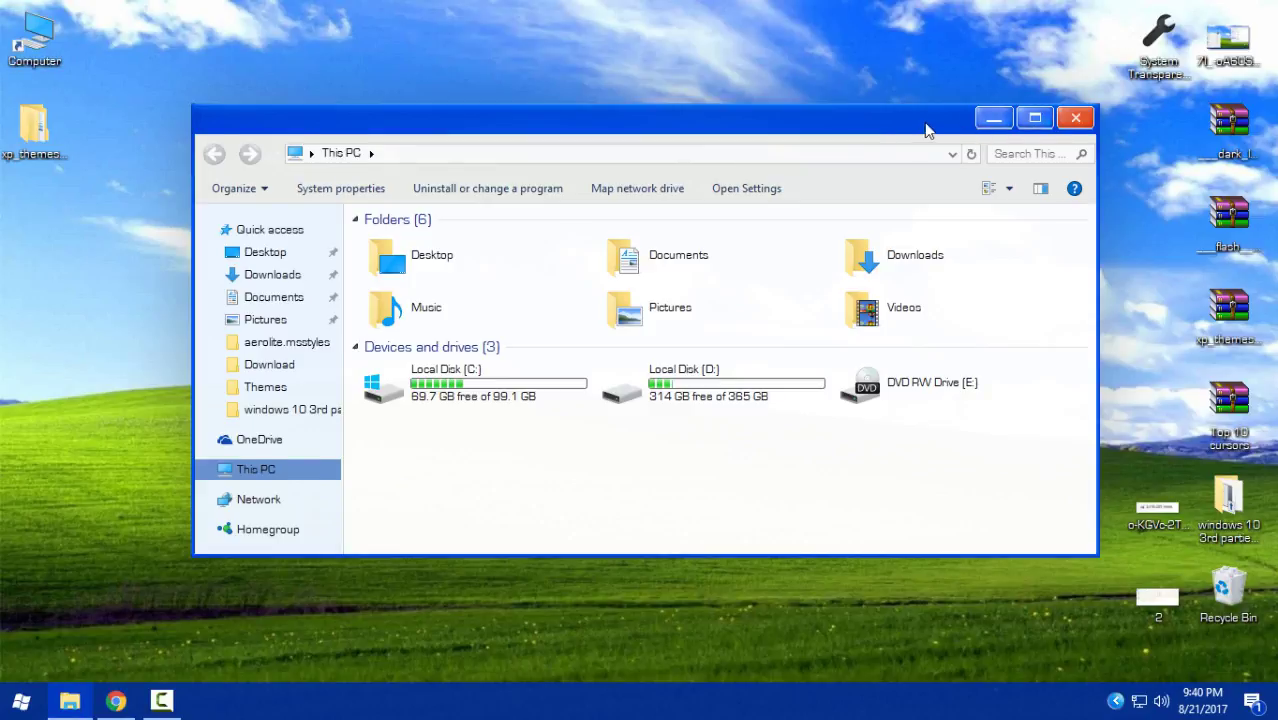
drag(927, 126, 848, 118)
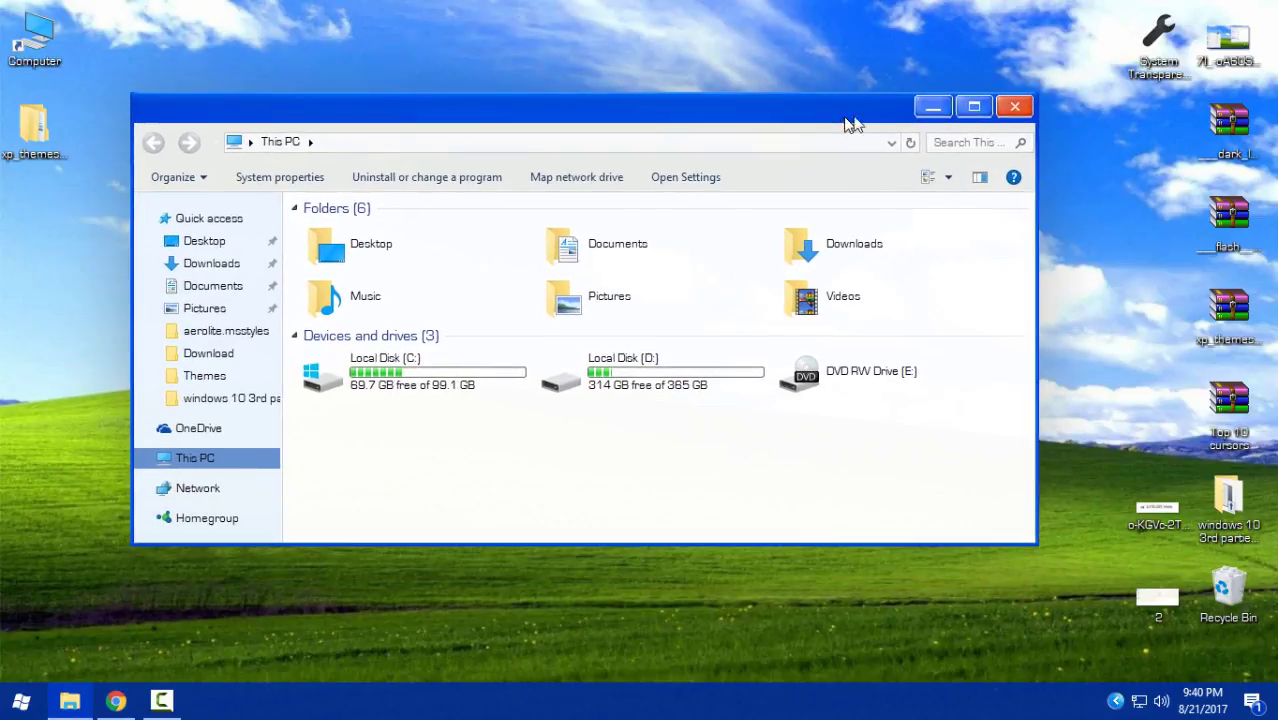
click(1016, 104)
Examine the XP Luna theme's look in the Start menu and the Control Panel window, and close the window
key(super)
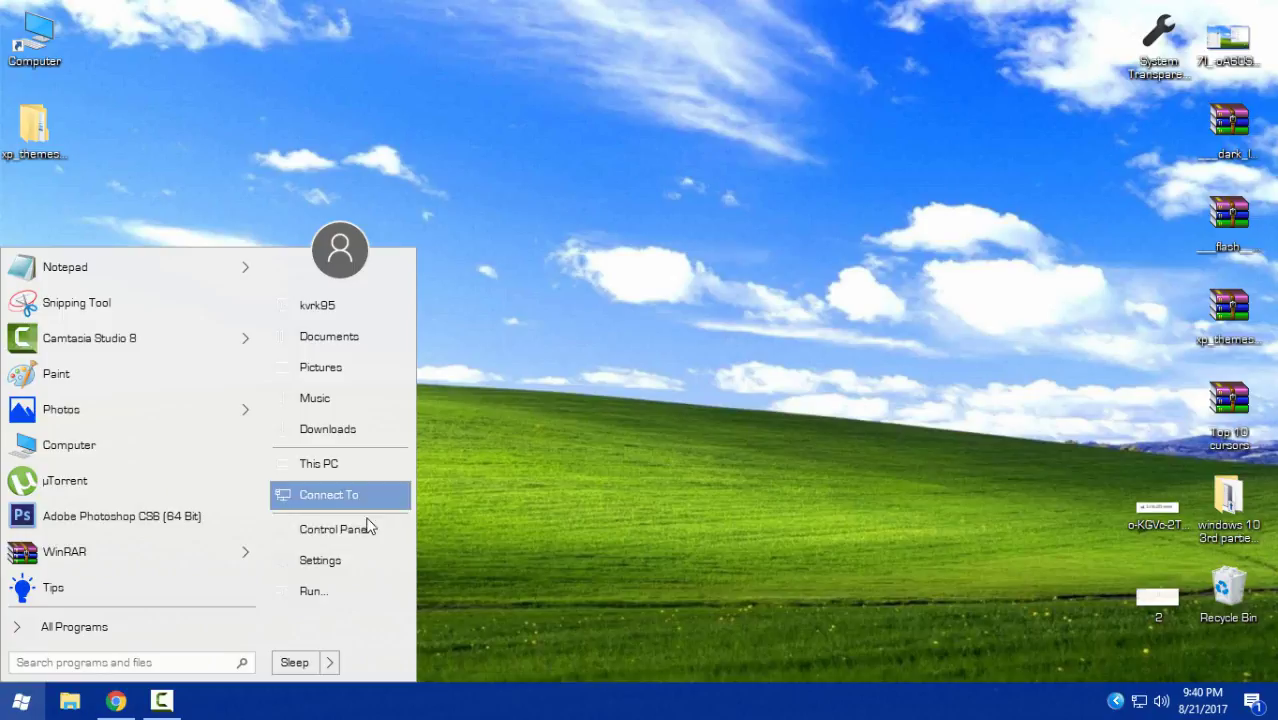
click(364, 525)
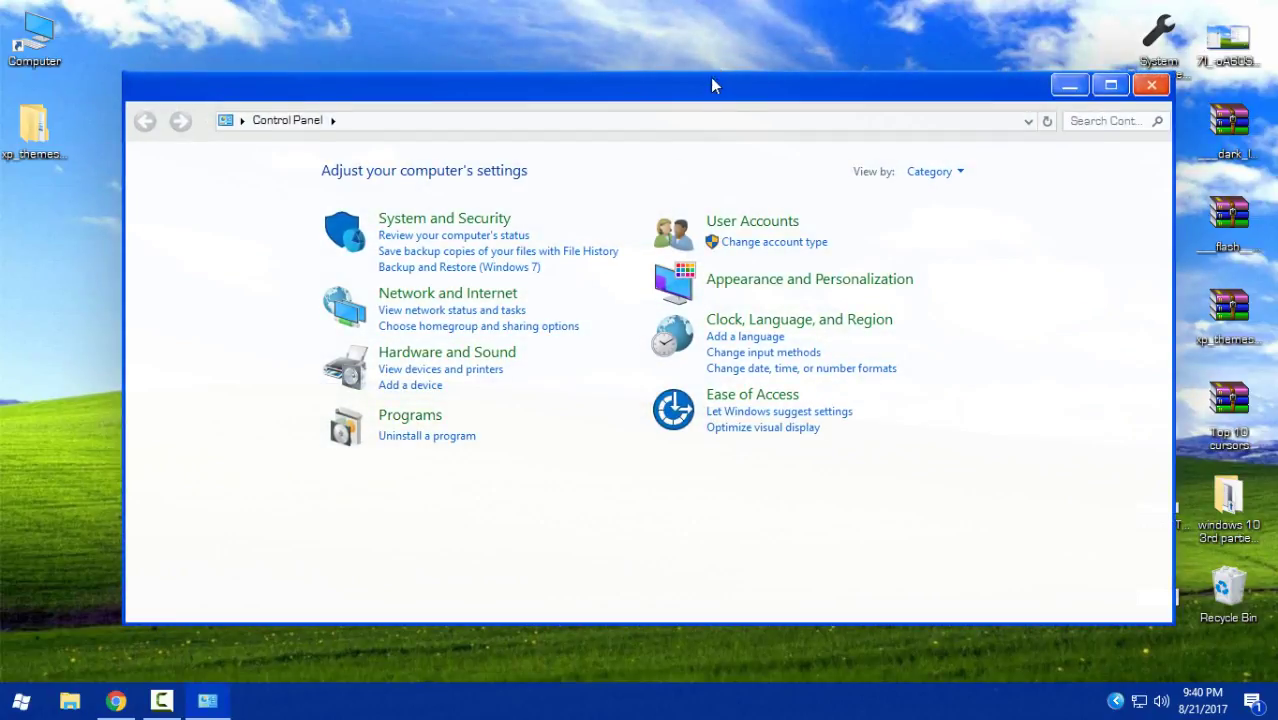
drag(712, 86, 0, 458)
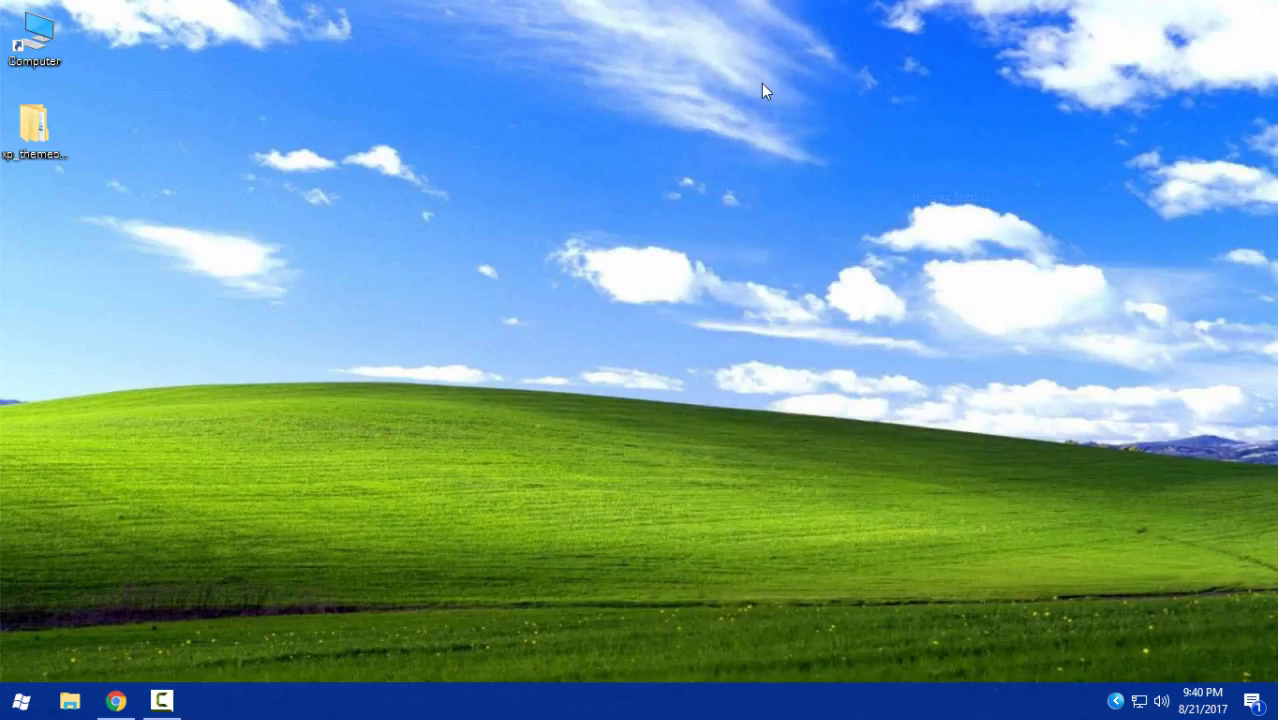